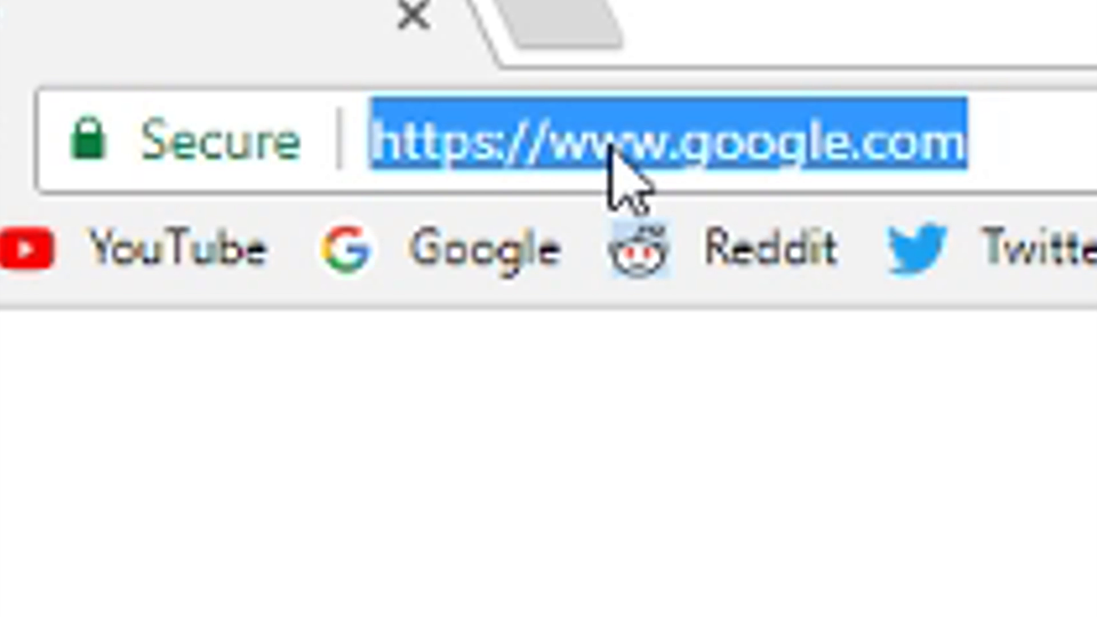
Load livecounts.net with channel 'thirtyvirus' showing 38,227 subscribers, then reopen the channel prompt.
type("https://livecounts.net")
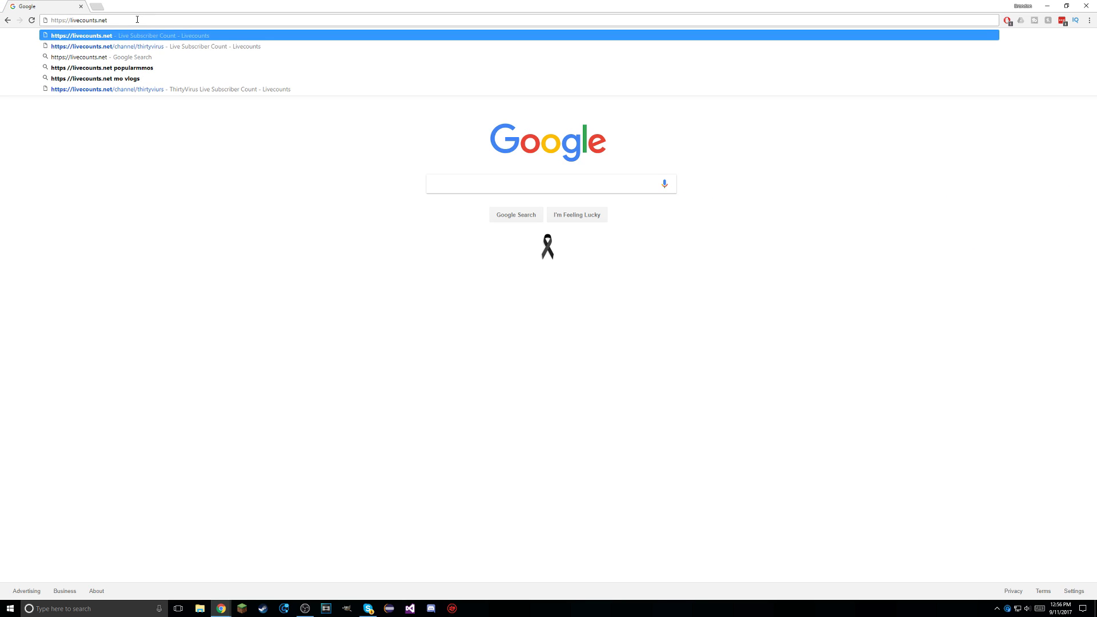
key("Return")
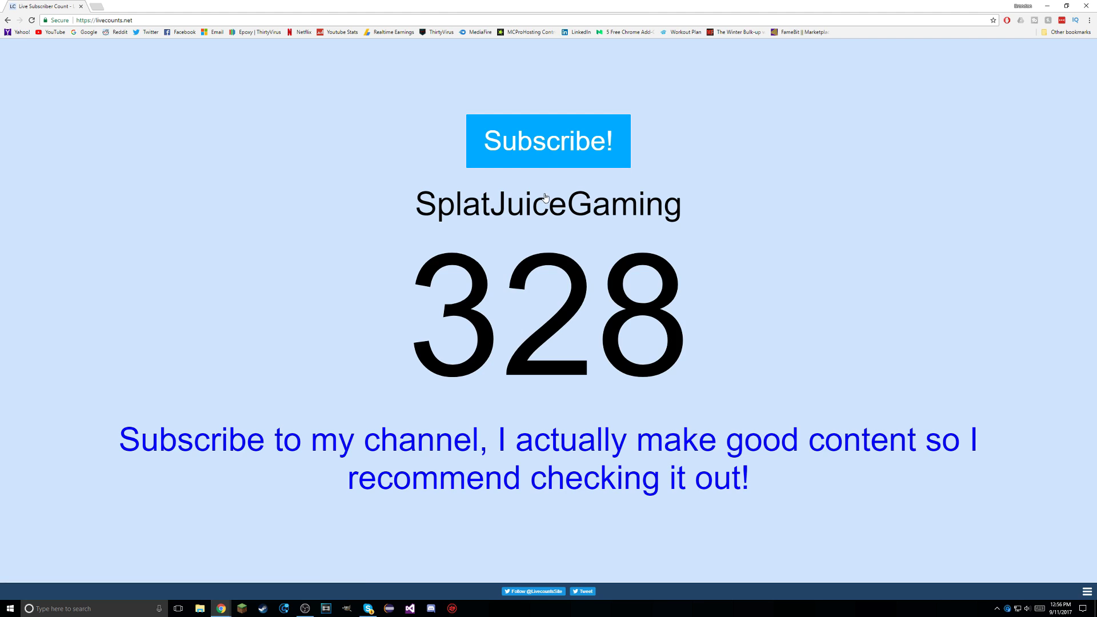
left_click(545, 198)
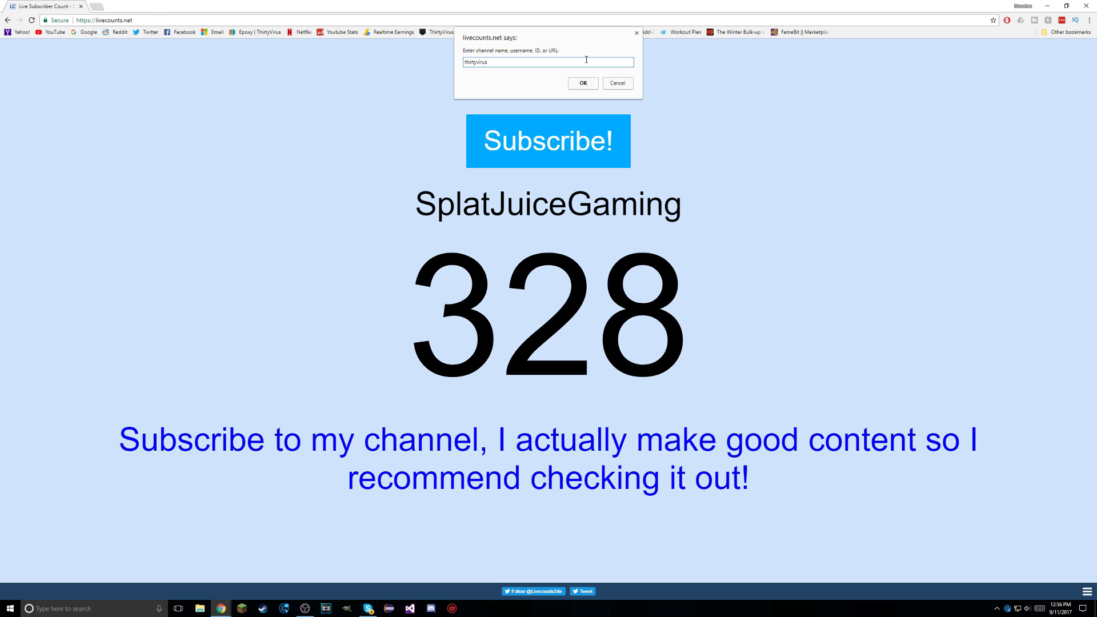
type("thirtyvirus")
key("Return")
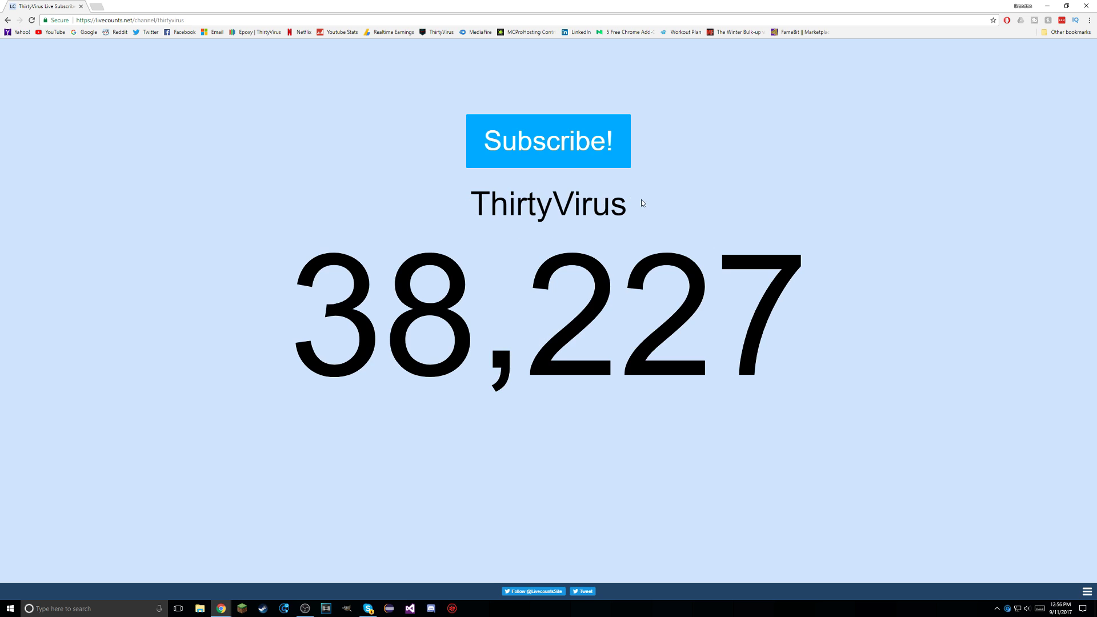
left_click(577, 207)
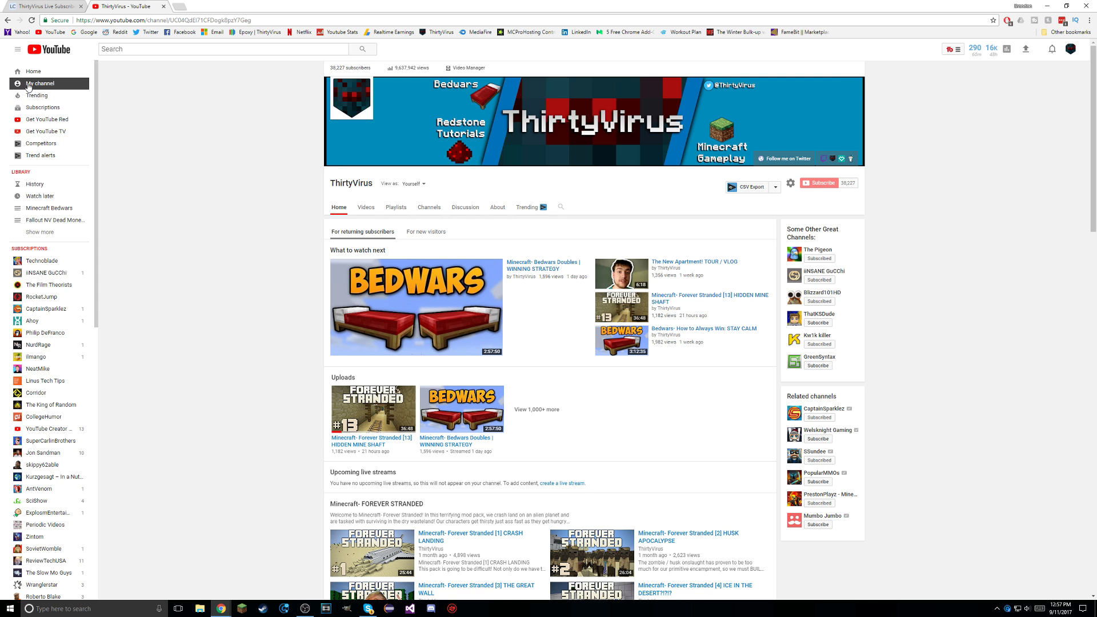
Copy the ThirtyVirus YouTube channel URL from the address bar.
left_click(28, 85)
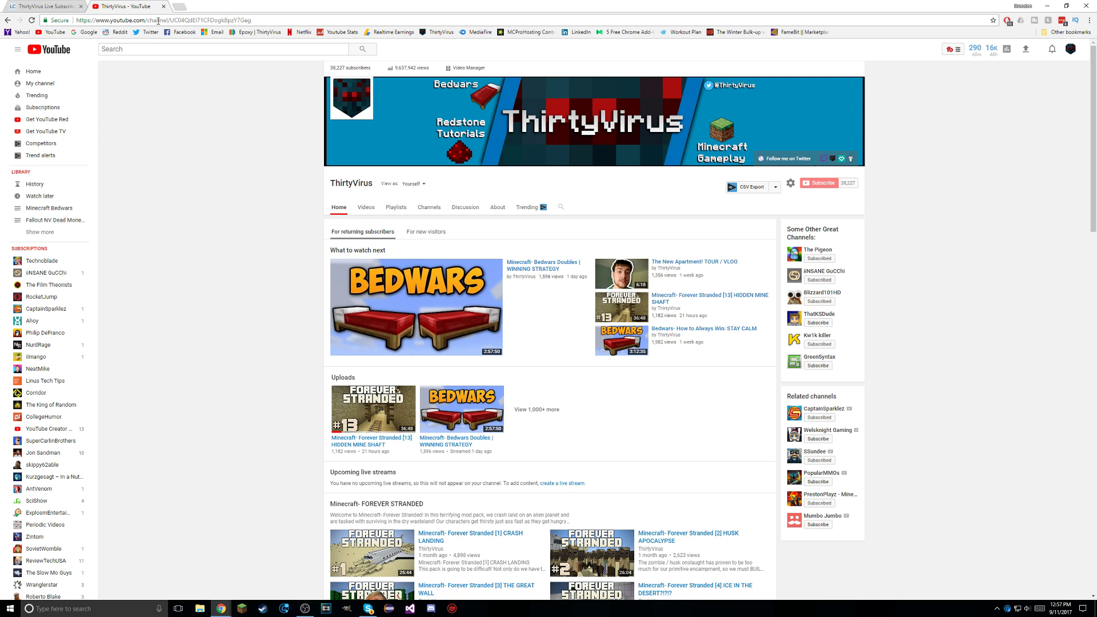
right_click(177, 20)
left_click(37, 7)
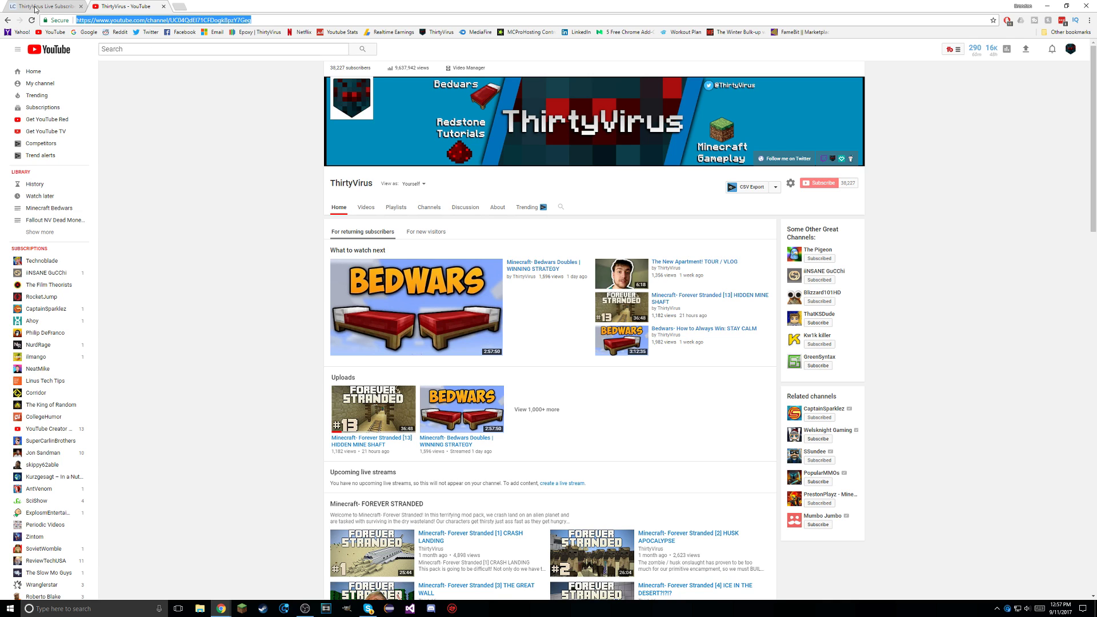
Paste the YouTube channel URL into the livecounts prompt and look it up.
left_click(37, 7)
left_click(546, 156)
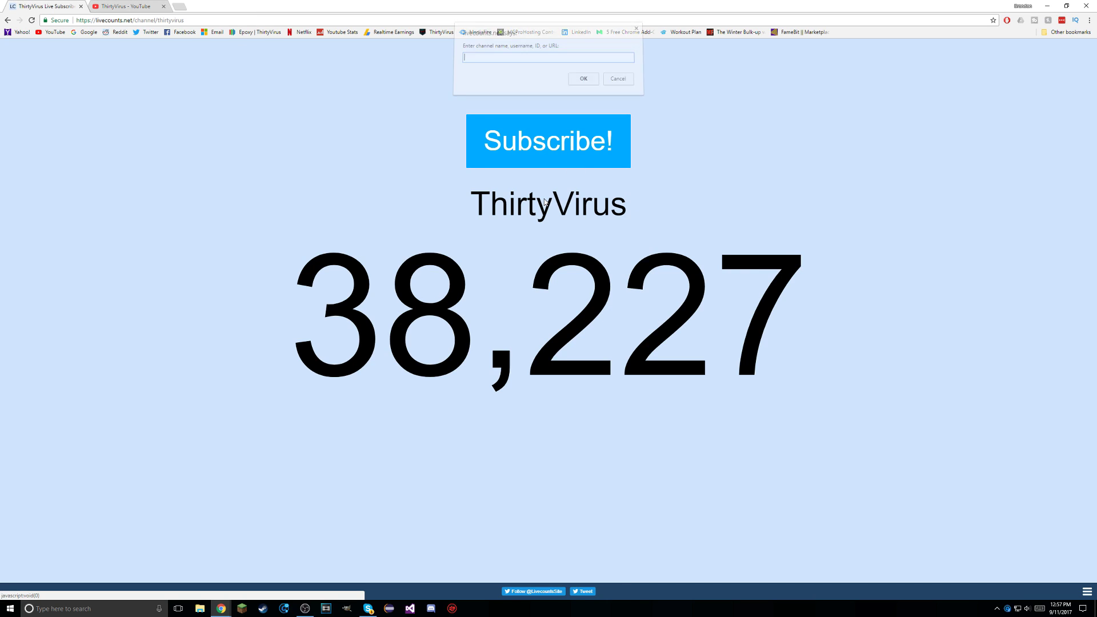
right_click(532, 63)
left_click(574, 107)
left_click(594, 83)
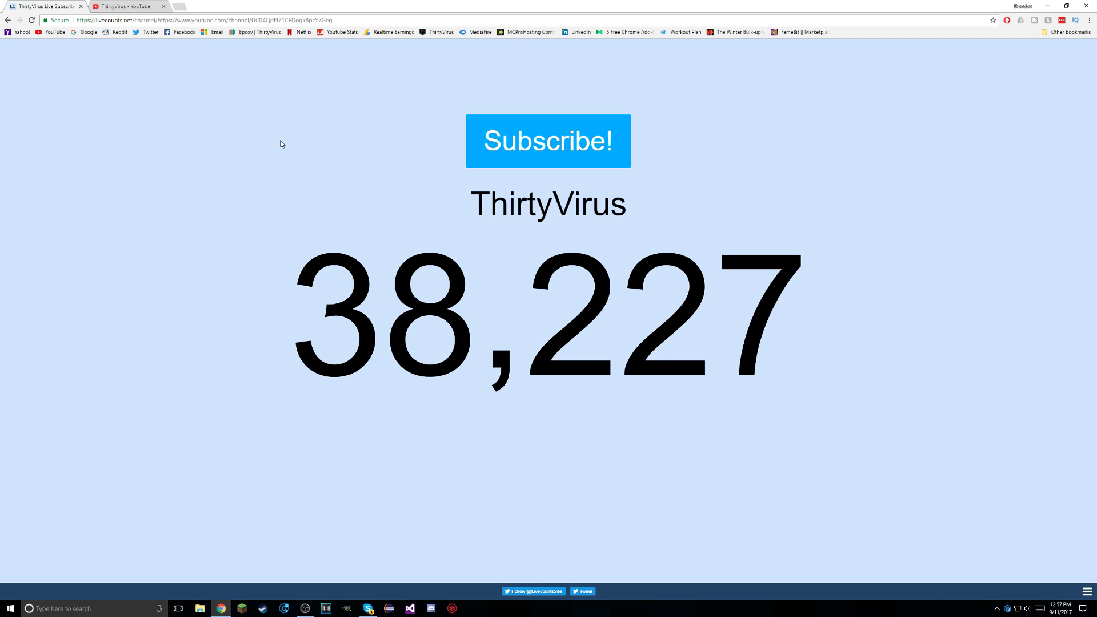
Go back to the thirtyvirus livecounts page and copy its URL.
left_click(8, 20)
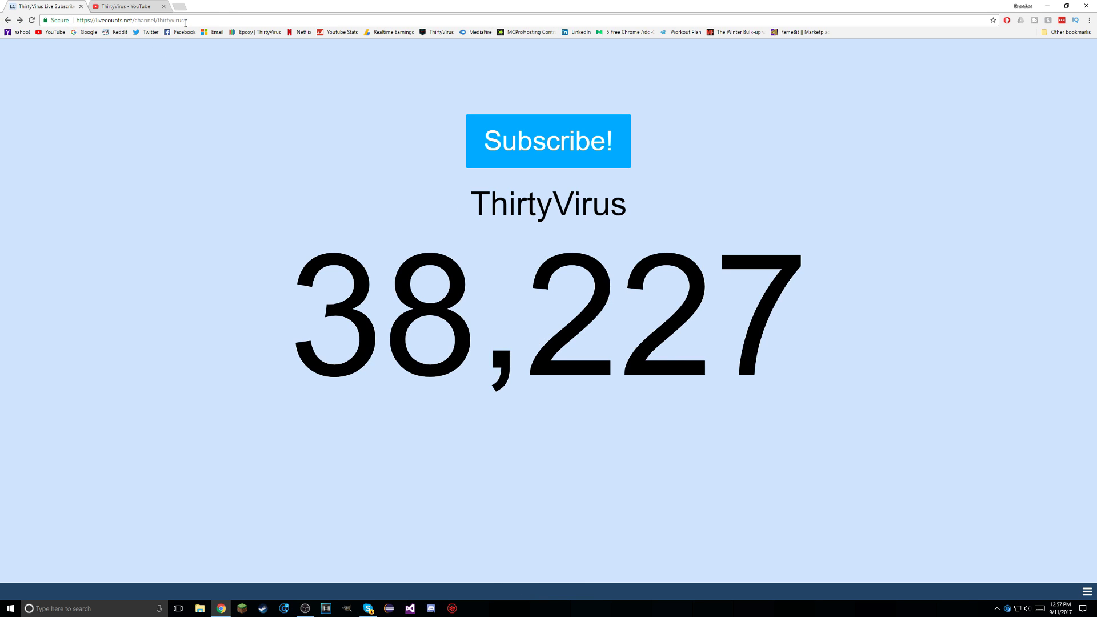
left_click(154, 21)
key("ctrl+c")
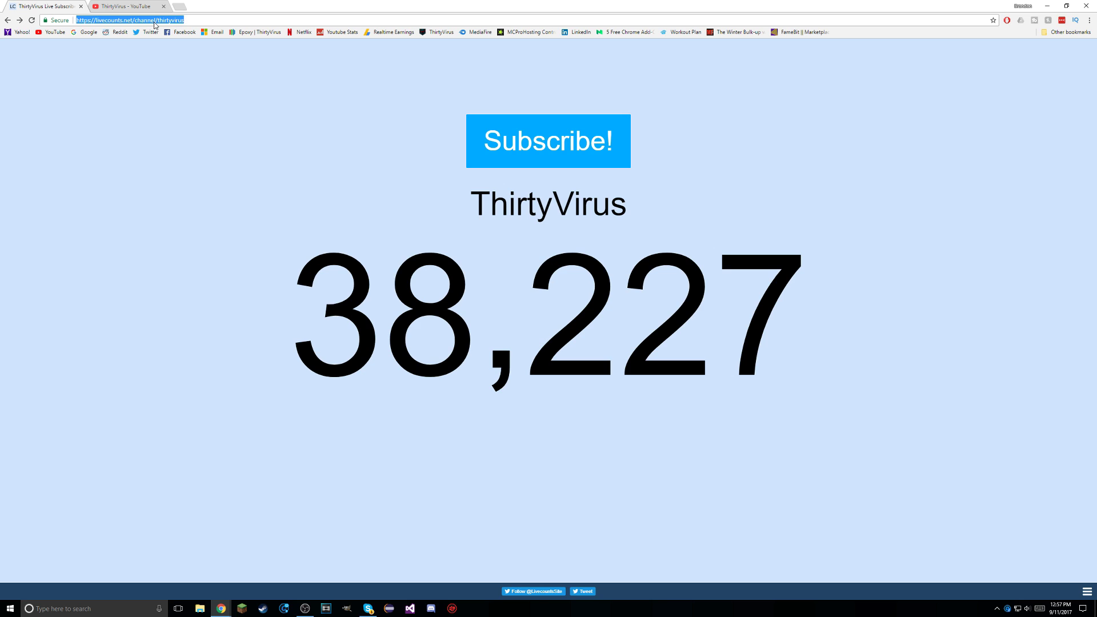
right_click(155, 21)
left_click(184, 58)
Minimize Chrome and bring OBS Studio onto the desktop, repositioning its window.
left_click(1047, 5)
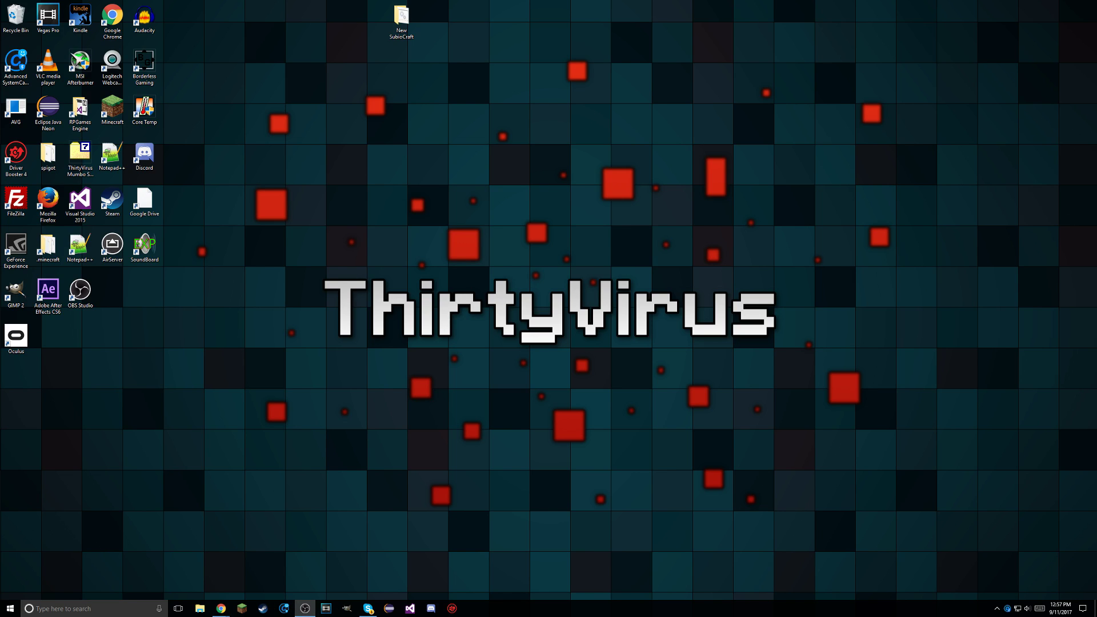
left_click(304, 608)
left_click_drag(721, 117, 837, 140)
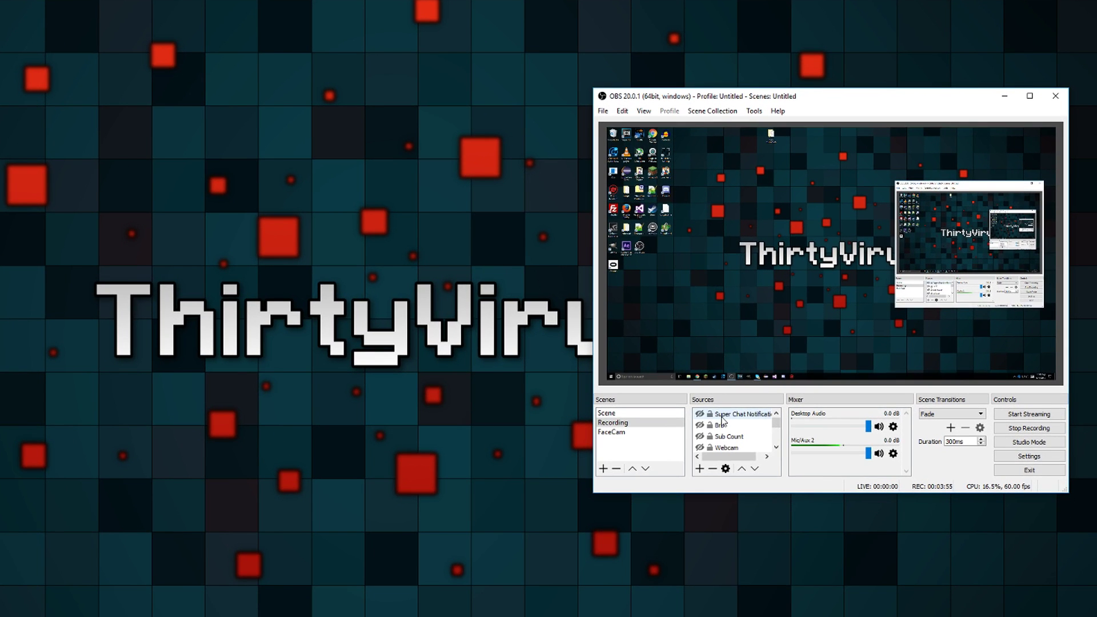
Add a new Browser source named 'Subscribers' and move its properties window left.
right_click(802, 382)
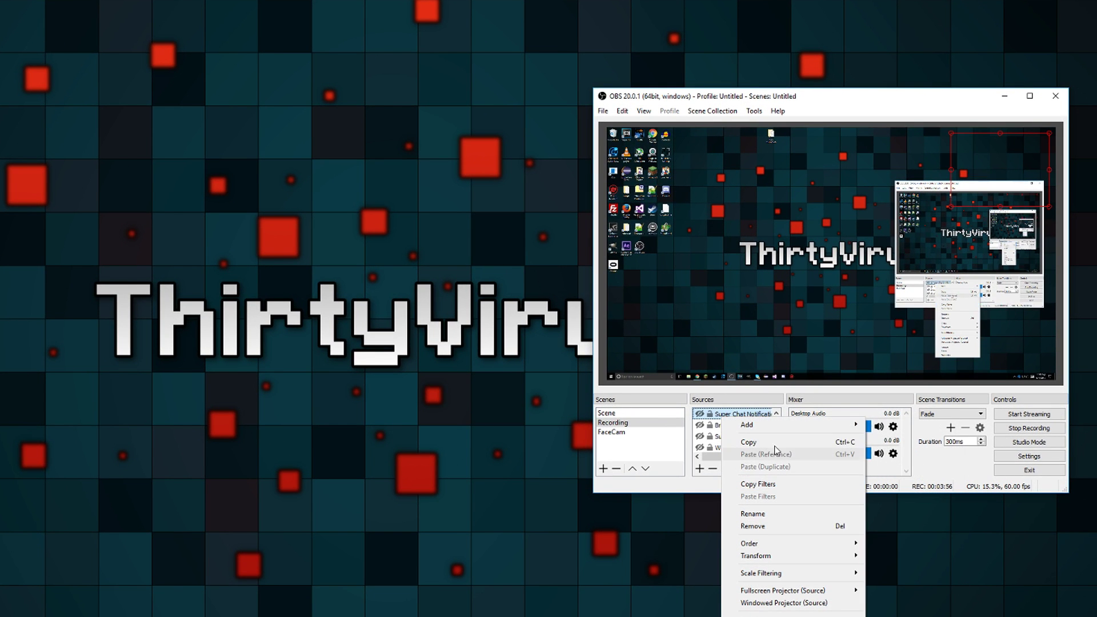
mouse_move(848, 390)
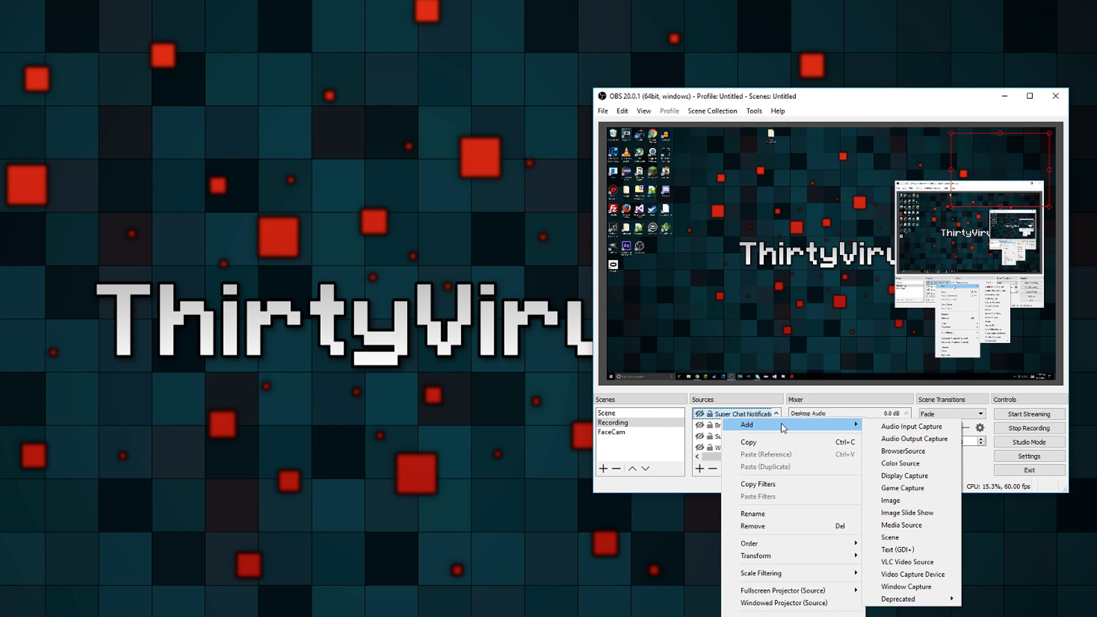
left_click(918, 455)
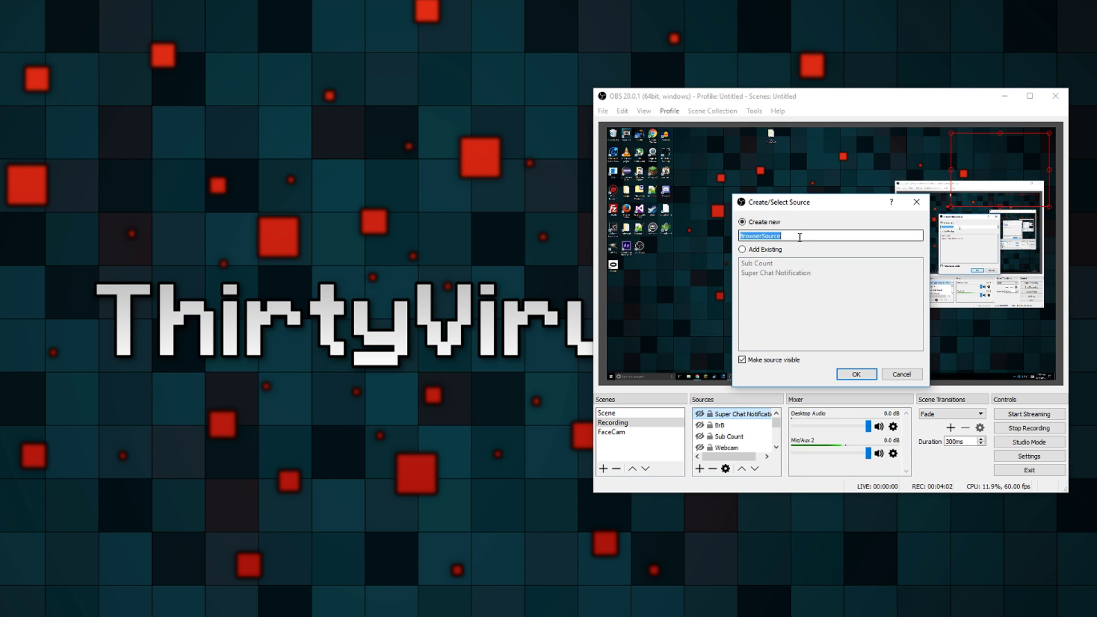
type("Subscribers")
key("Return")
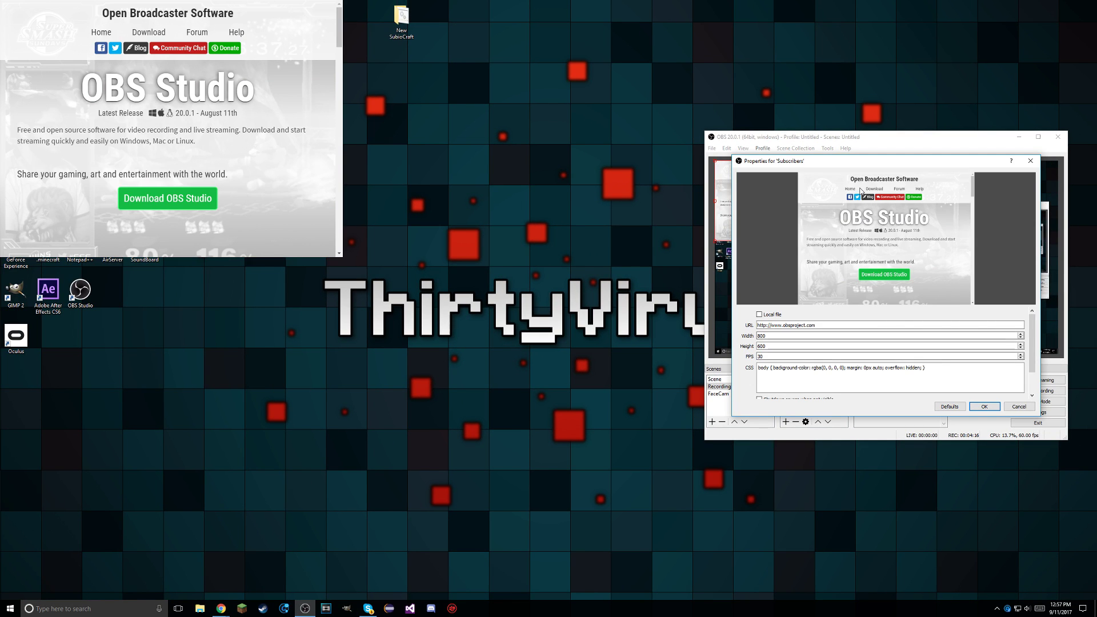
left_click_drag(811, 179, 351, 143)
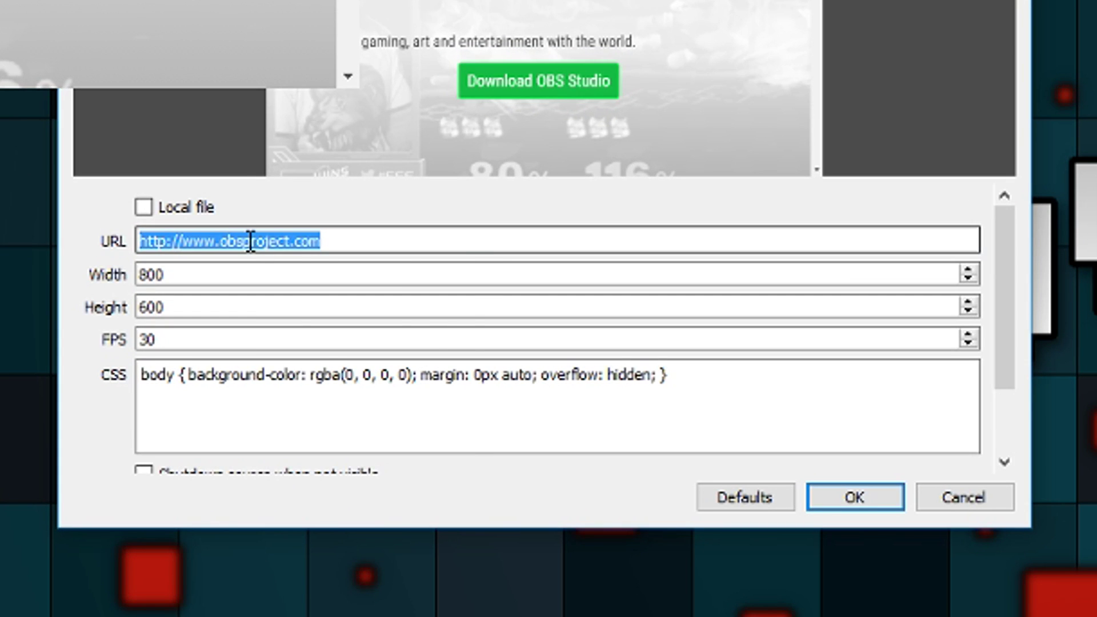
Set the source URL to the thirtyvirus livecounts page with 60 FPS and save.
right_click(316, 307)
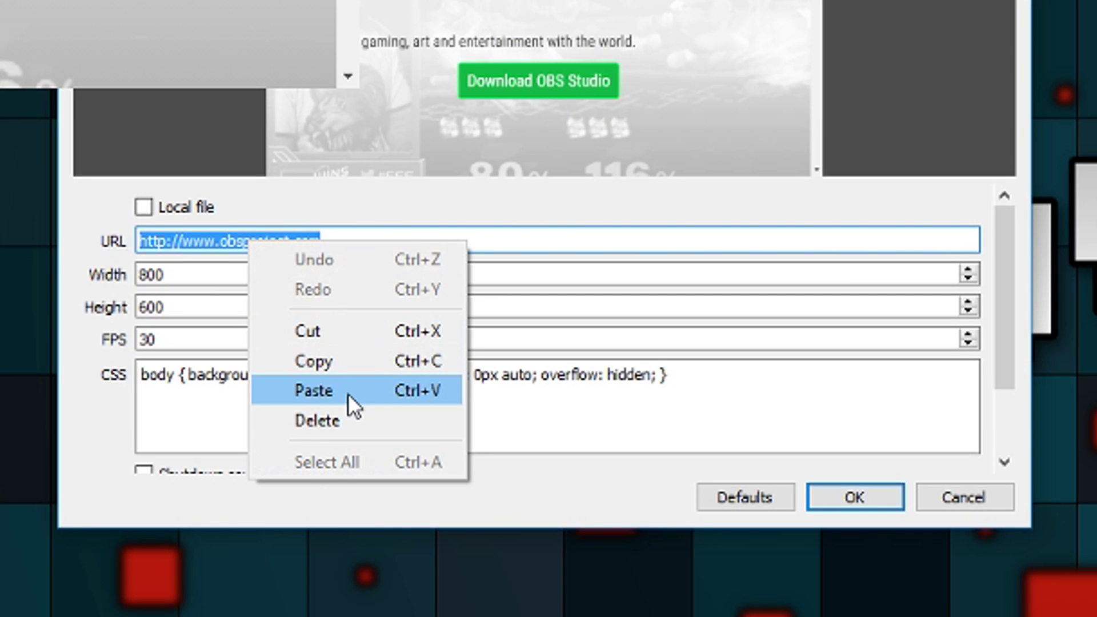
left_click(341, 353)
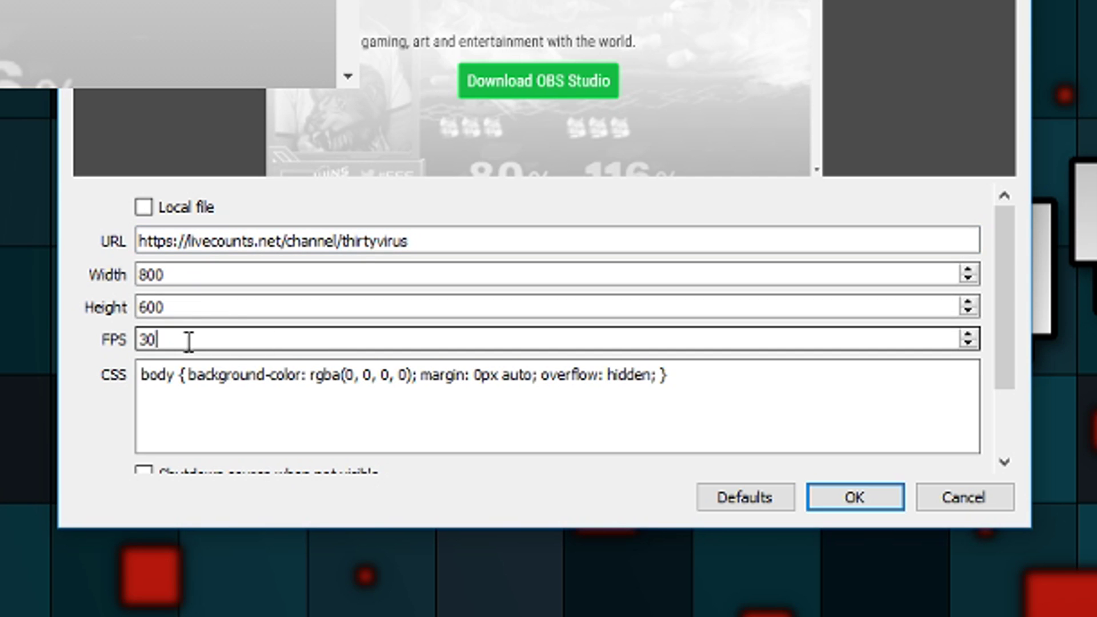
left_click_drag(186, 342, 85, 340)
type("60")
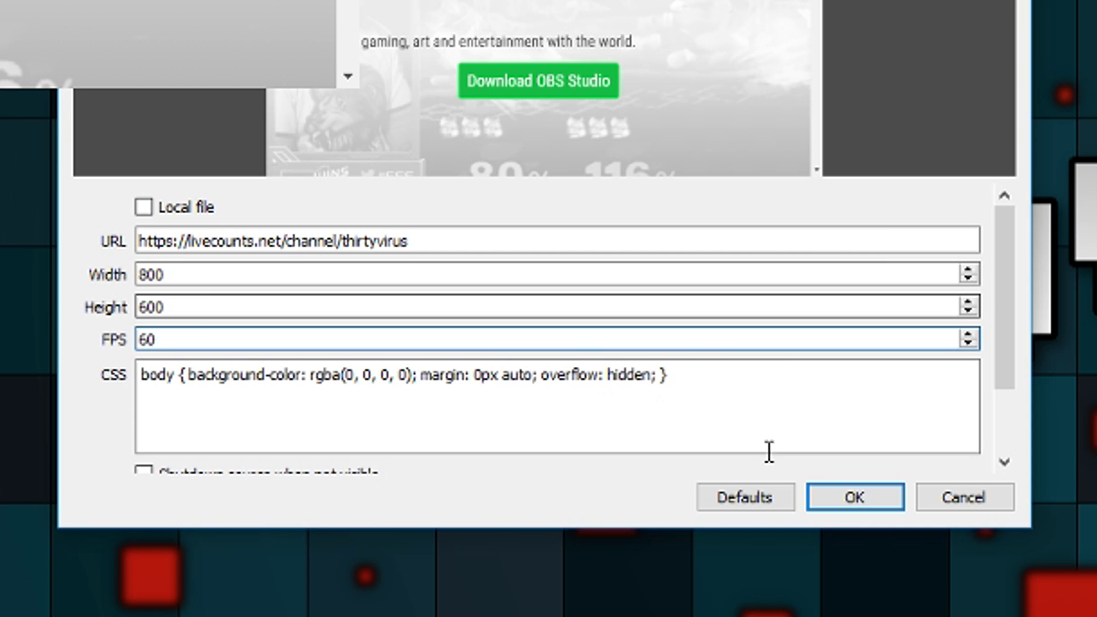
left_click(855, 496)
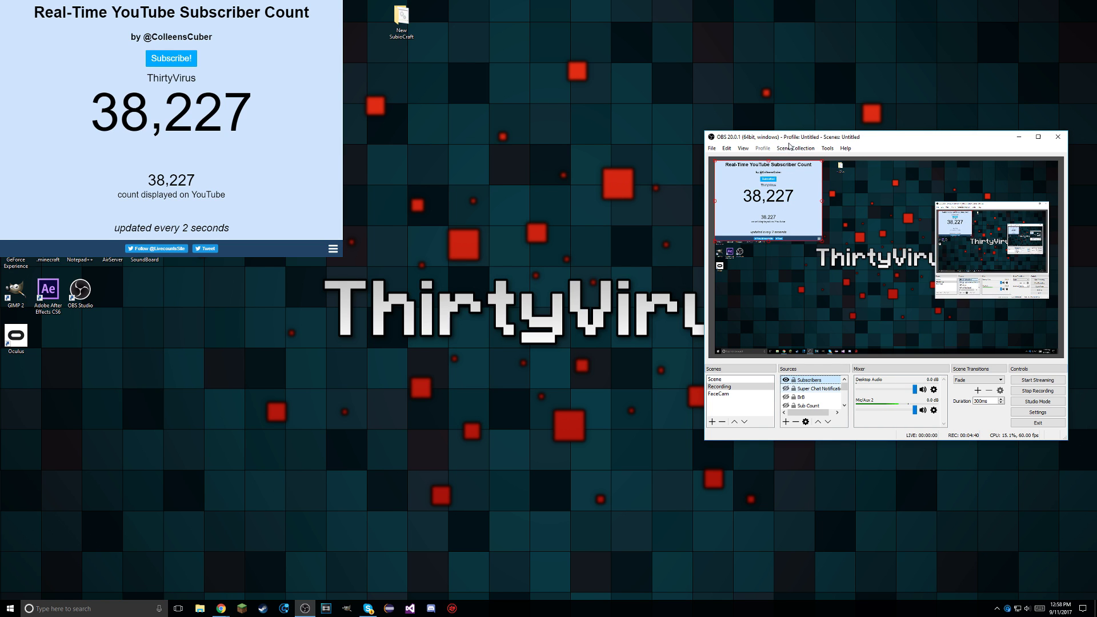
Center the OBS window and bring up the Subscribers source's context menu.
left_click_drag(789, 146, 520, 162)
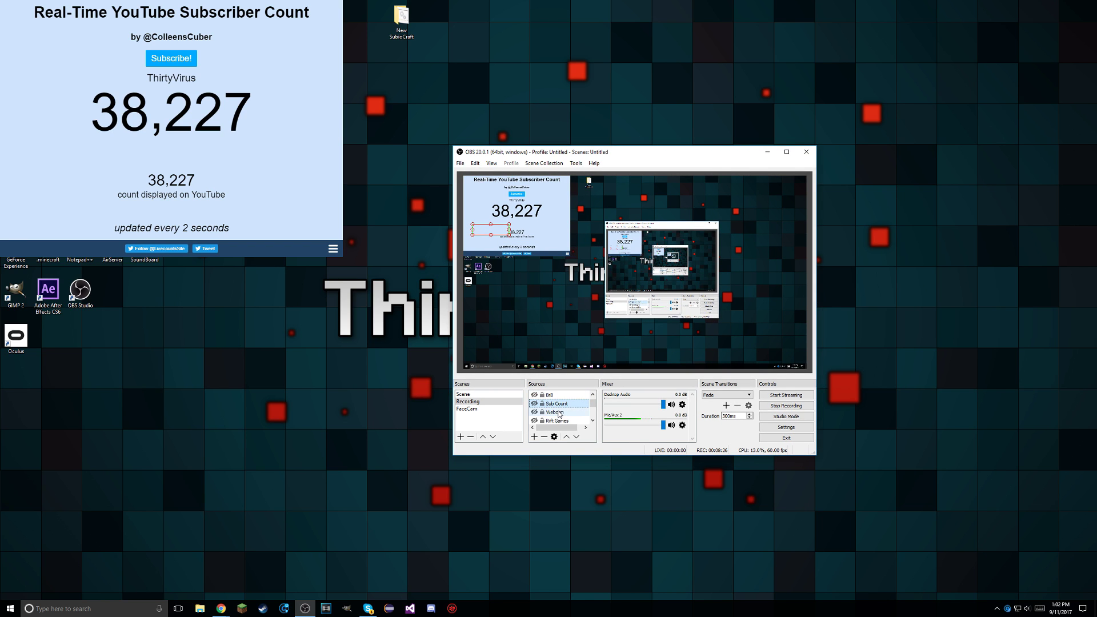
left_click(559, 415)
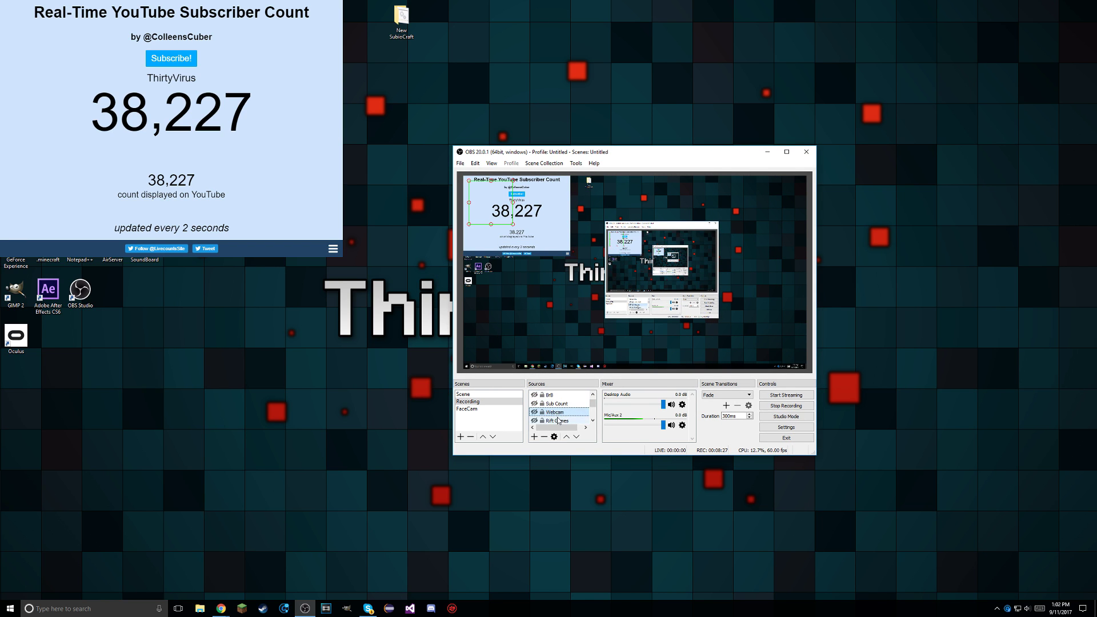
scroll(558, 406, "up", 2)
right_click(555, 400)
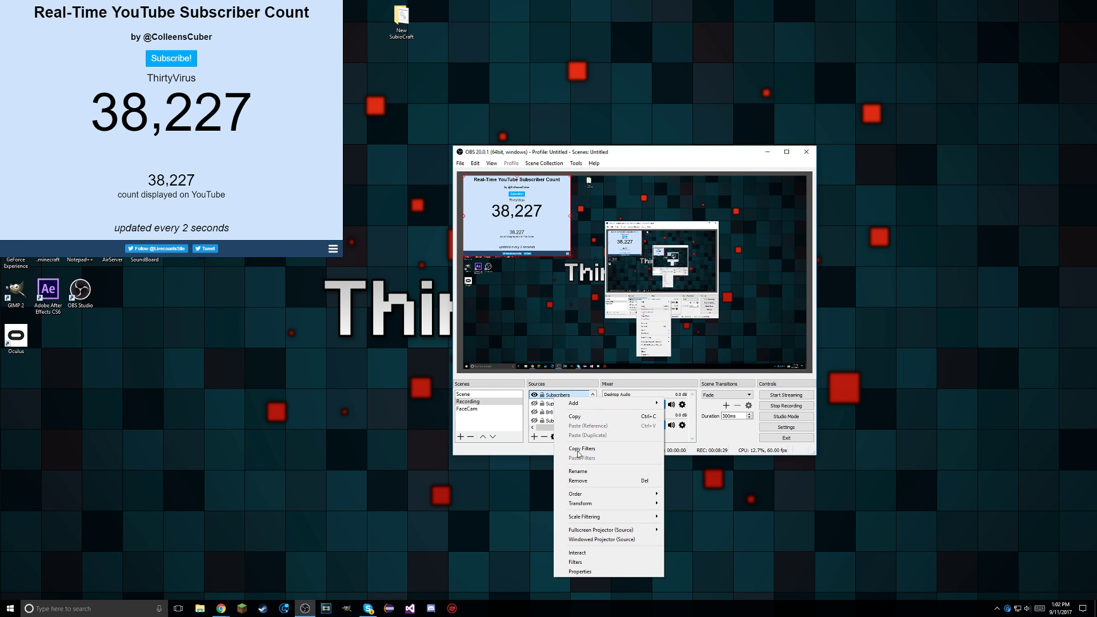
Add a Crop/Pad filter to the Subscribers source.
left_click(577, 563)
right_click(501, 208)
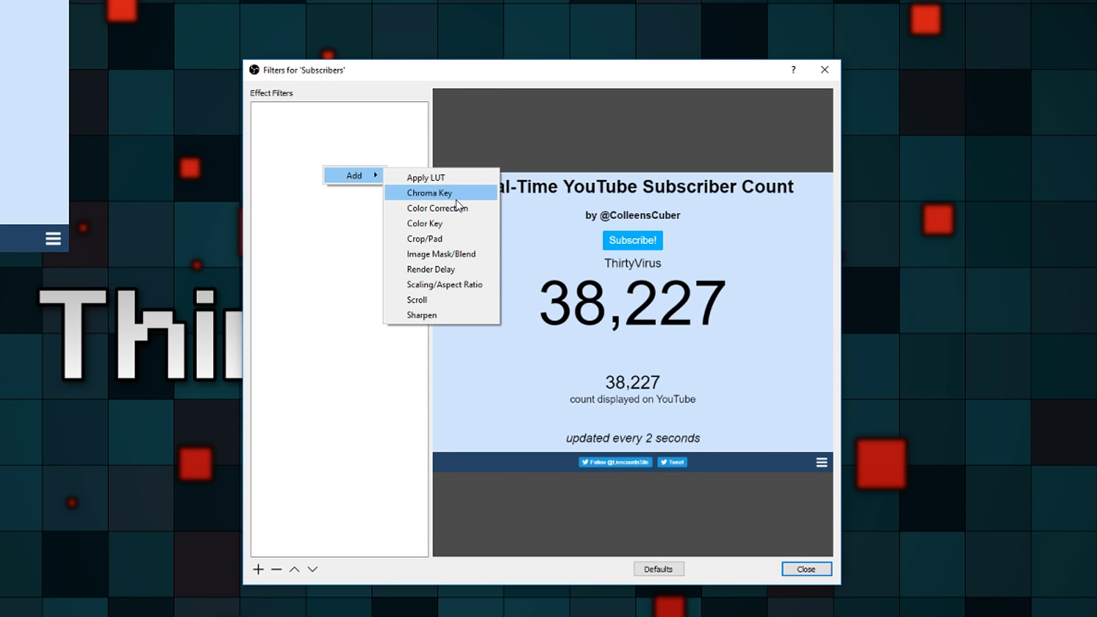
left_click(451, 237)
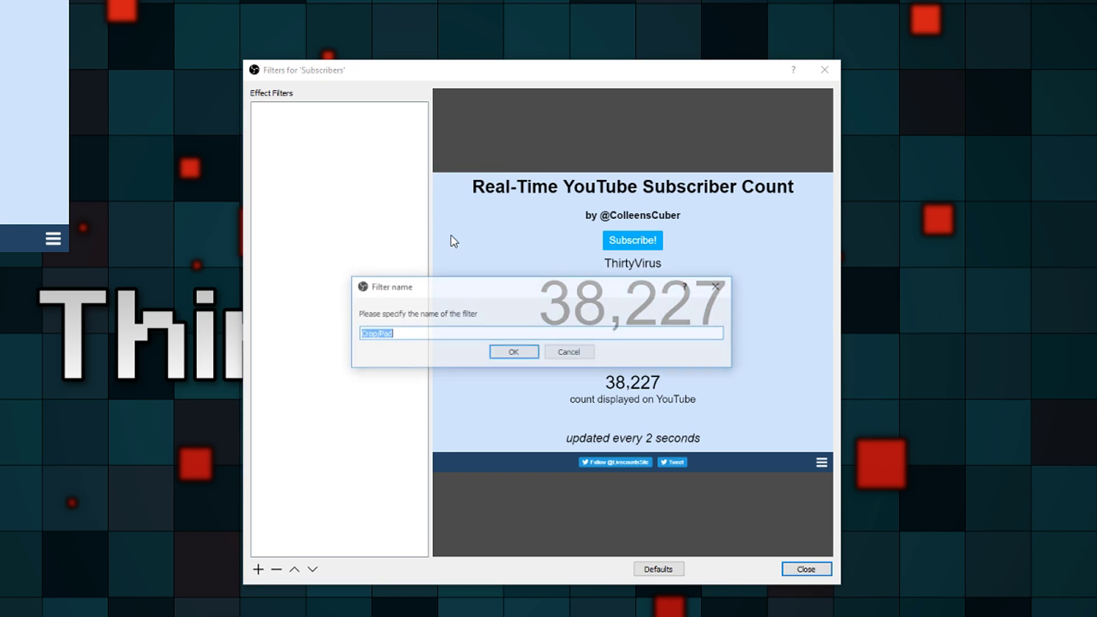
left_click(513, 352)
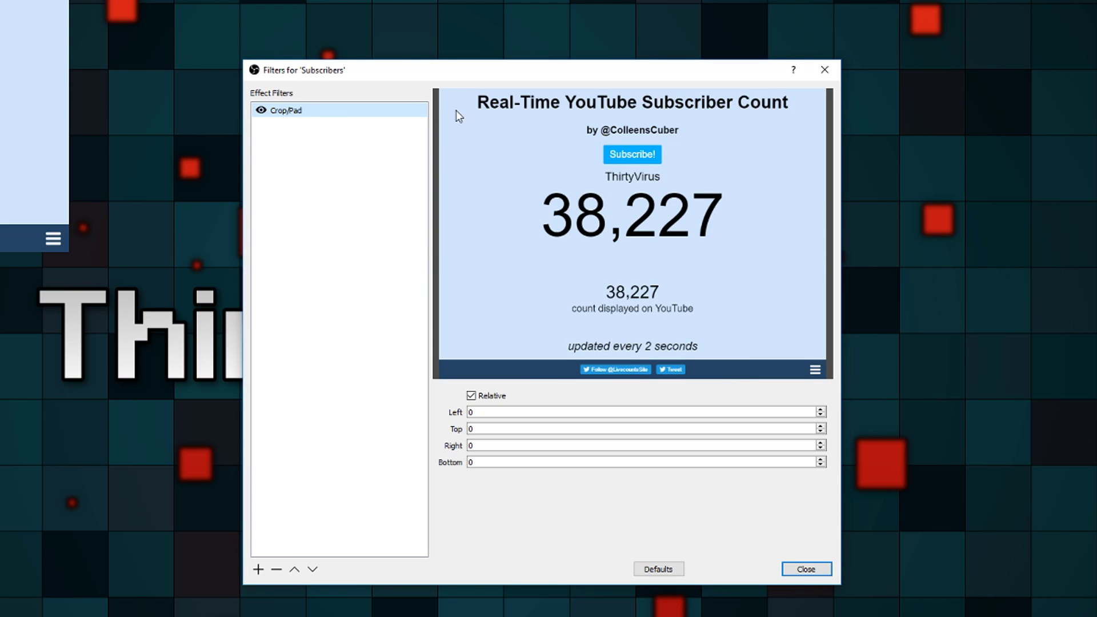
Set the crop to Left 200, Top 200, Right 175 and Bottom 275.
left_click(491, 411)
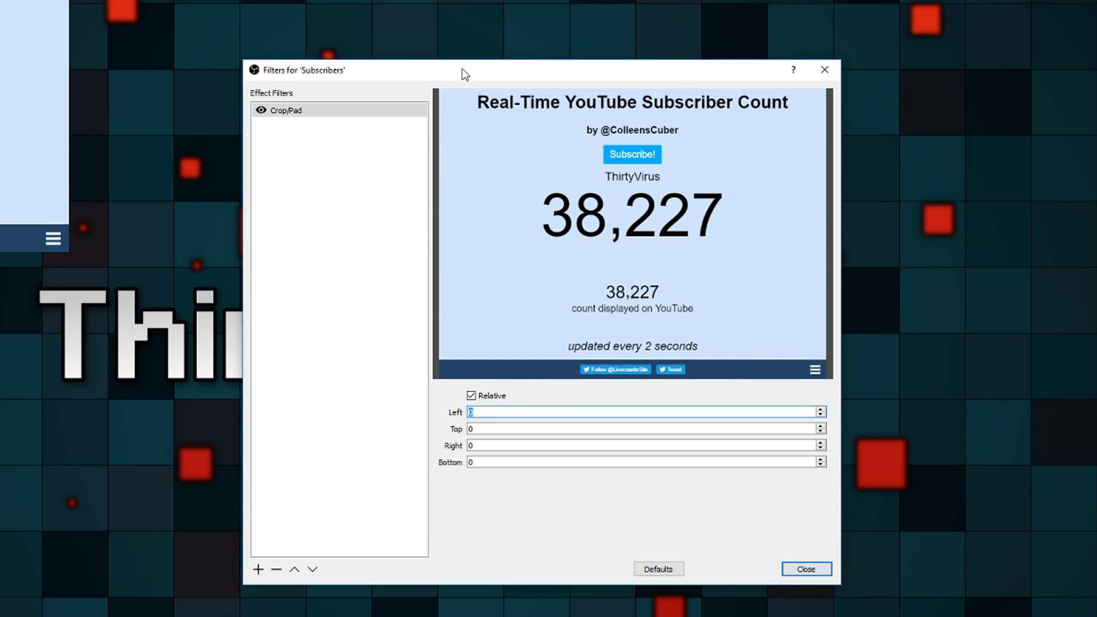
type("200")
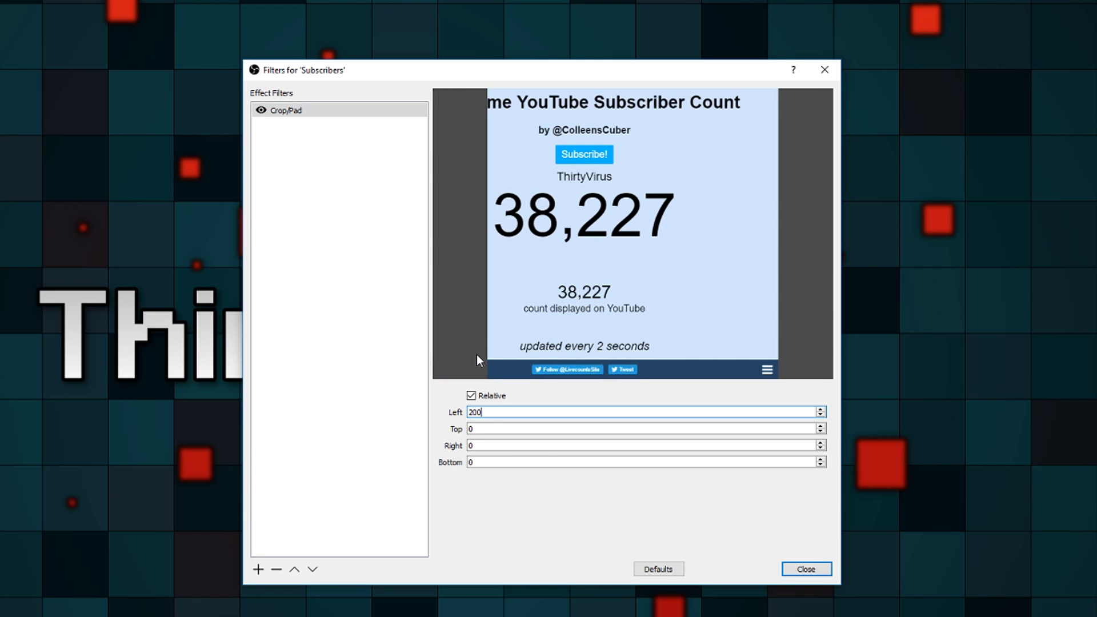
key("Tab")
type("200")
left_click(491, 445)
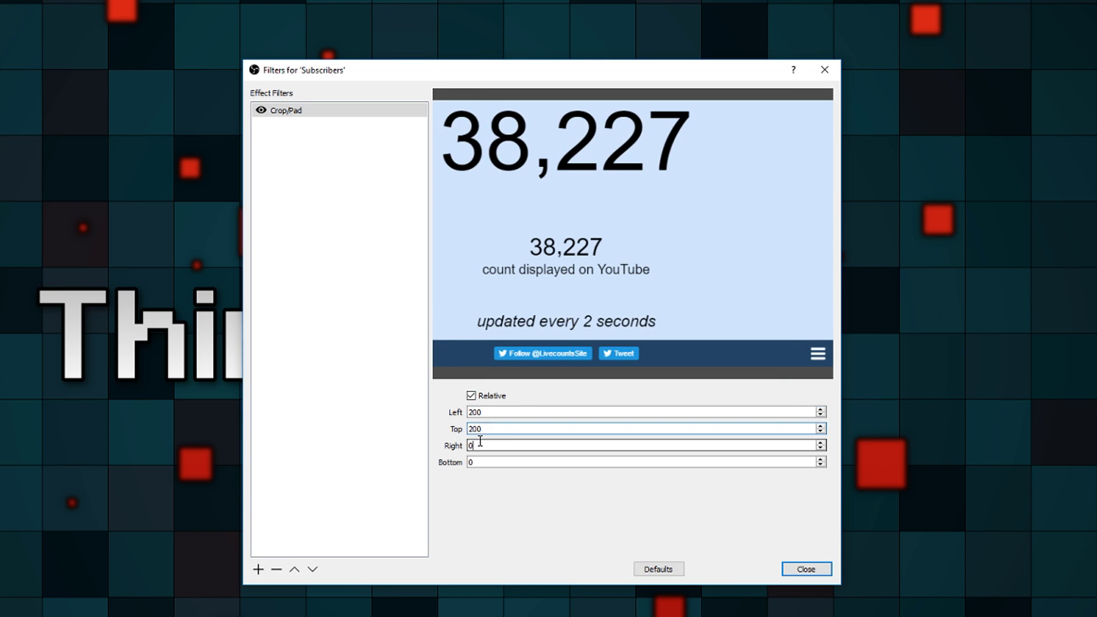
type("175")
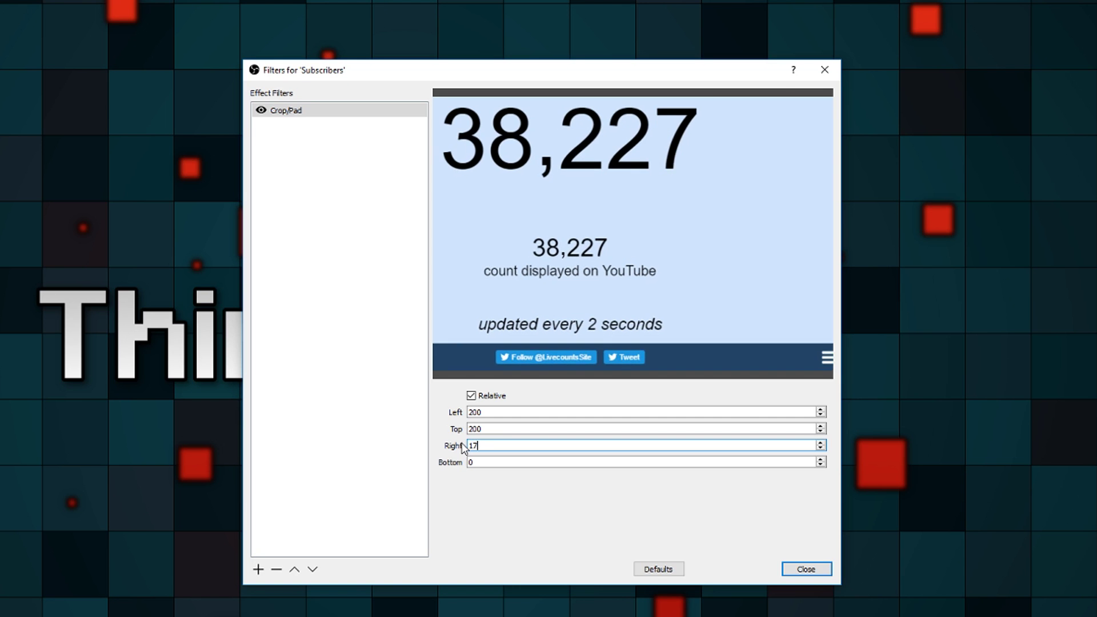
left_click(484, 460)
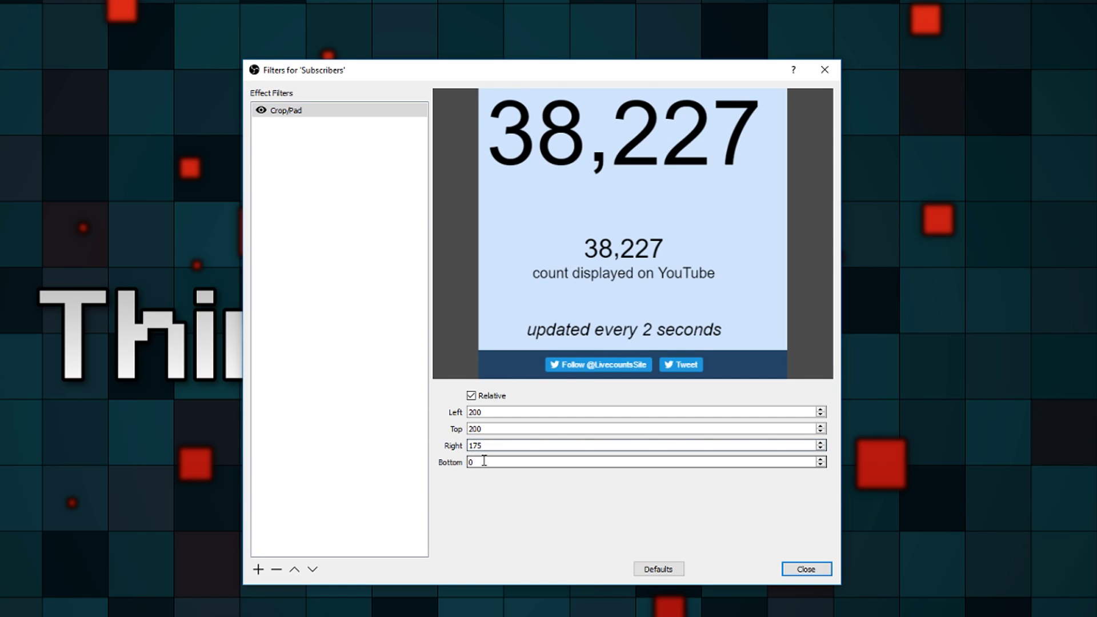
type("275")
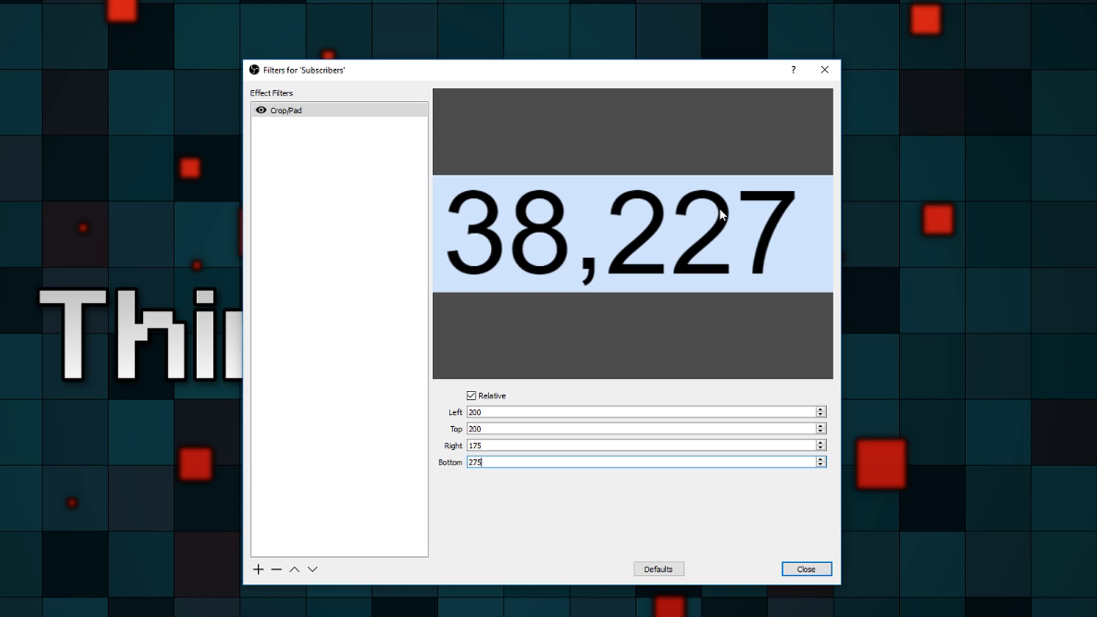
Add a Chroma Key filter with its default name.
right_click(312, 175)
mouse_move(338, 182)
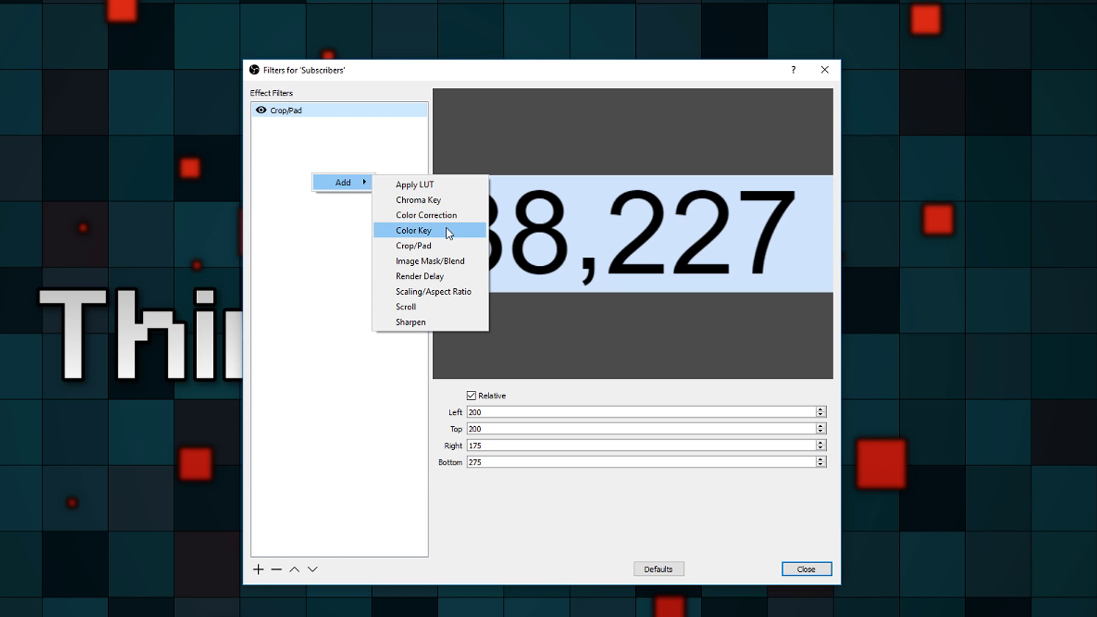
left_click(444, 200)
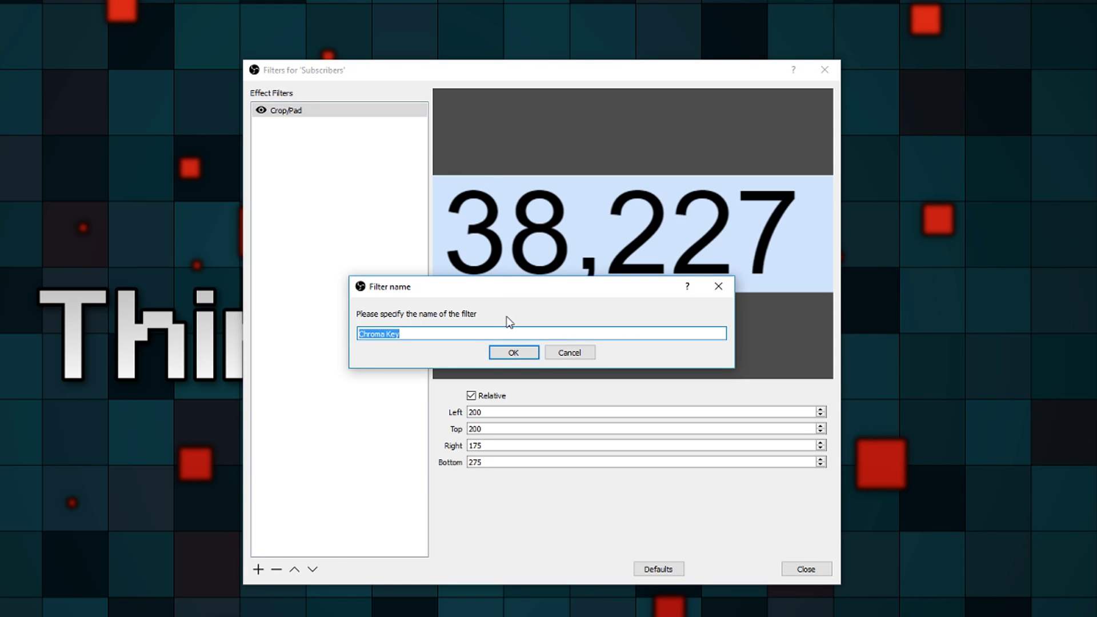
left_click(513, 353)
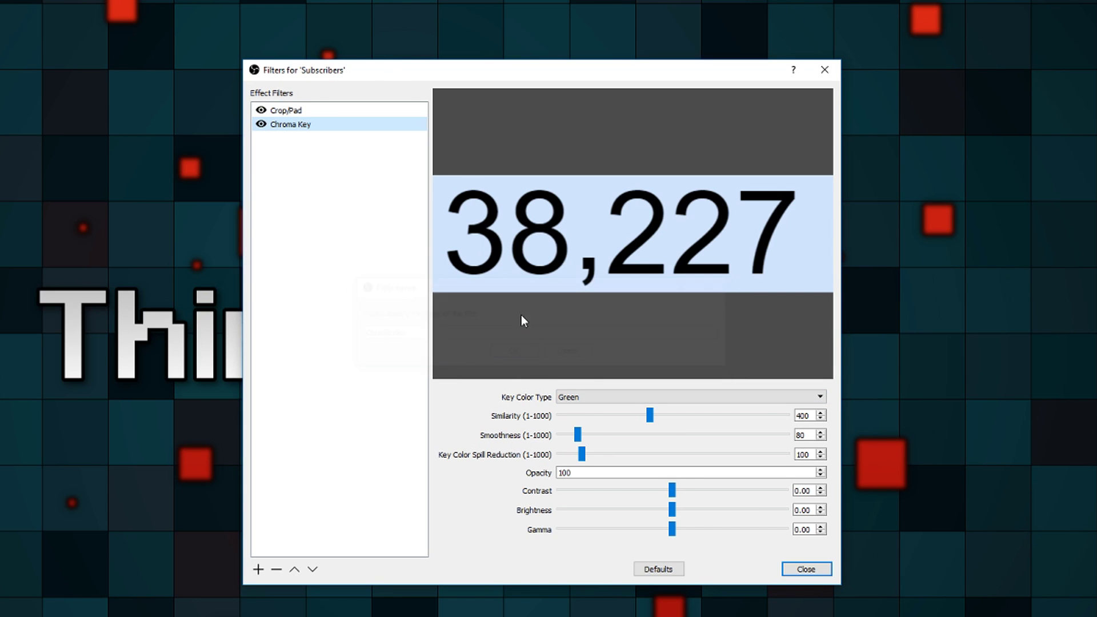
Set a custom key colour sampled from the light-blue page background.
left_click(581, 397)
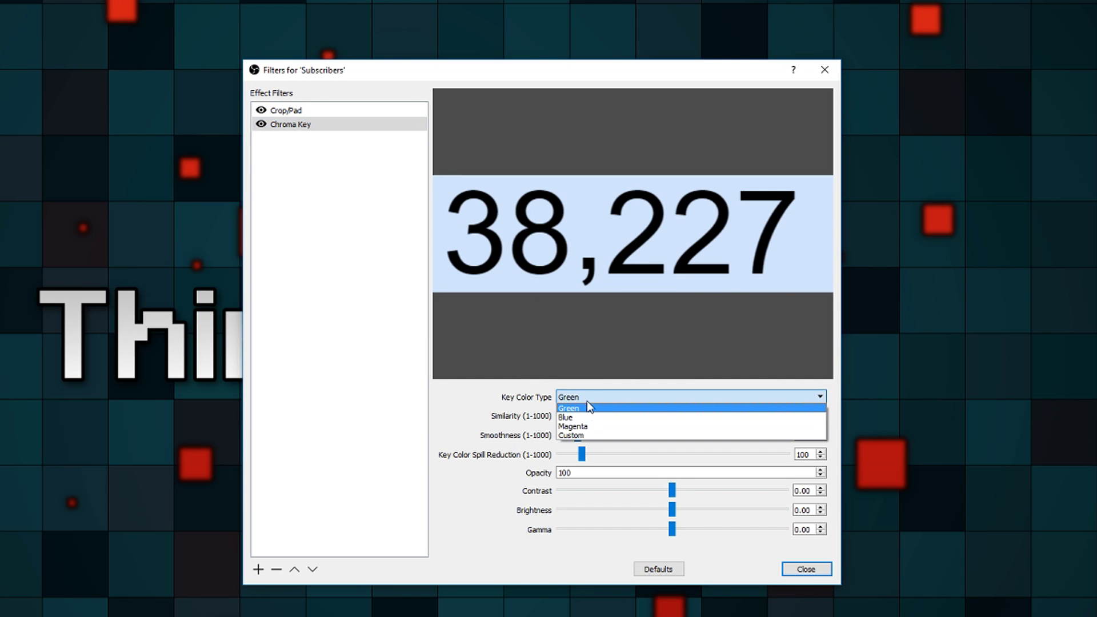
left_click(594, 436)
left_click(770, 419)
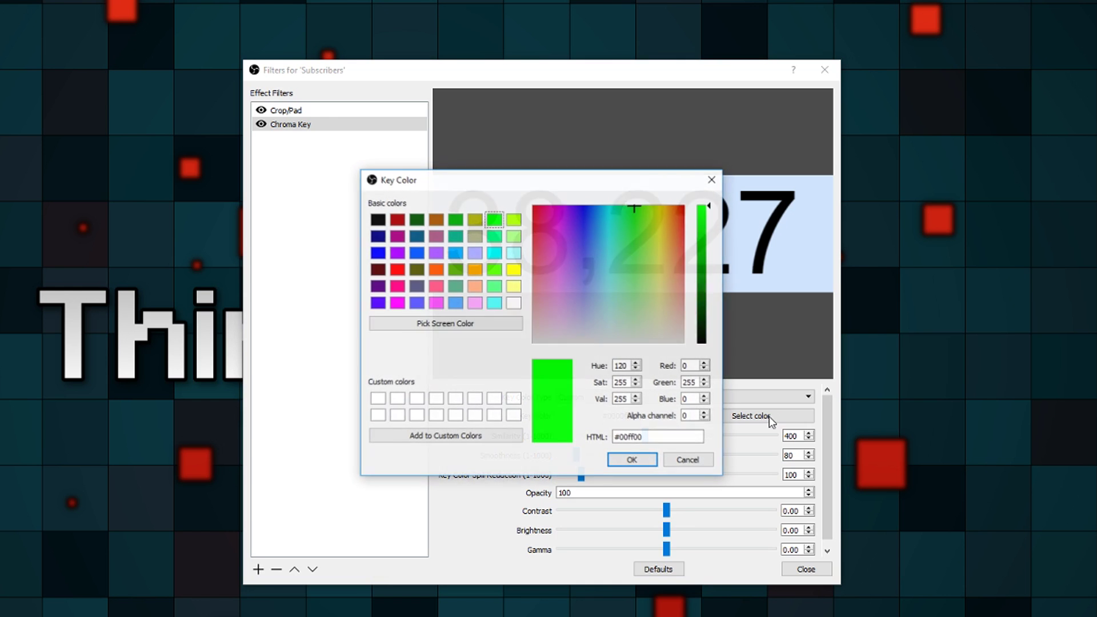
left_click(483, 323)
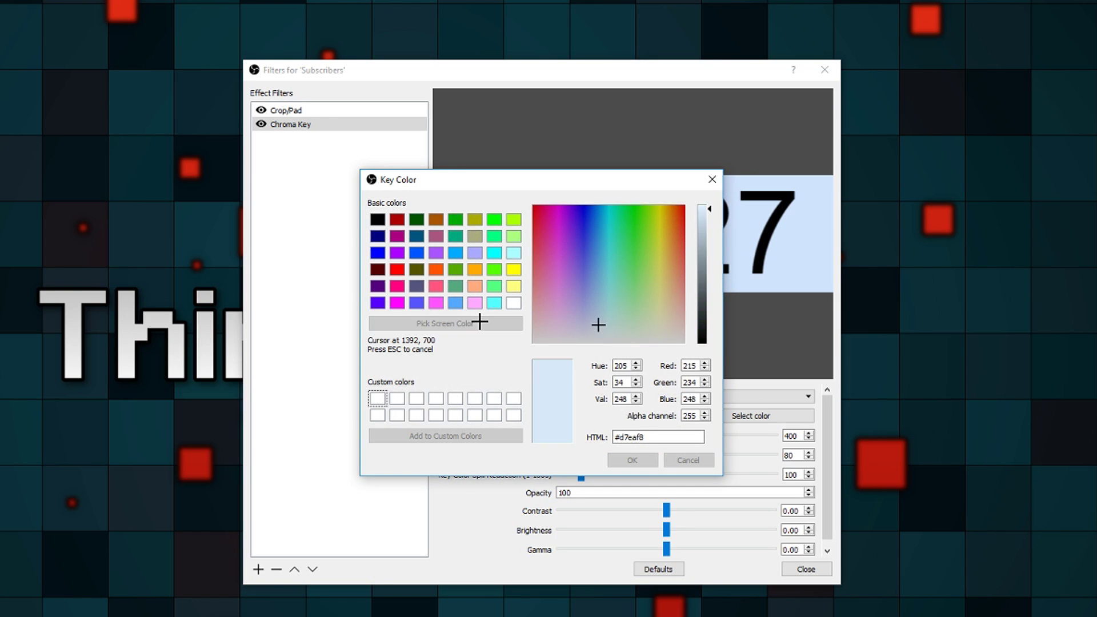
left_click(790, 255)
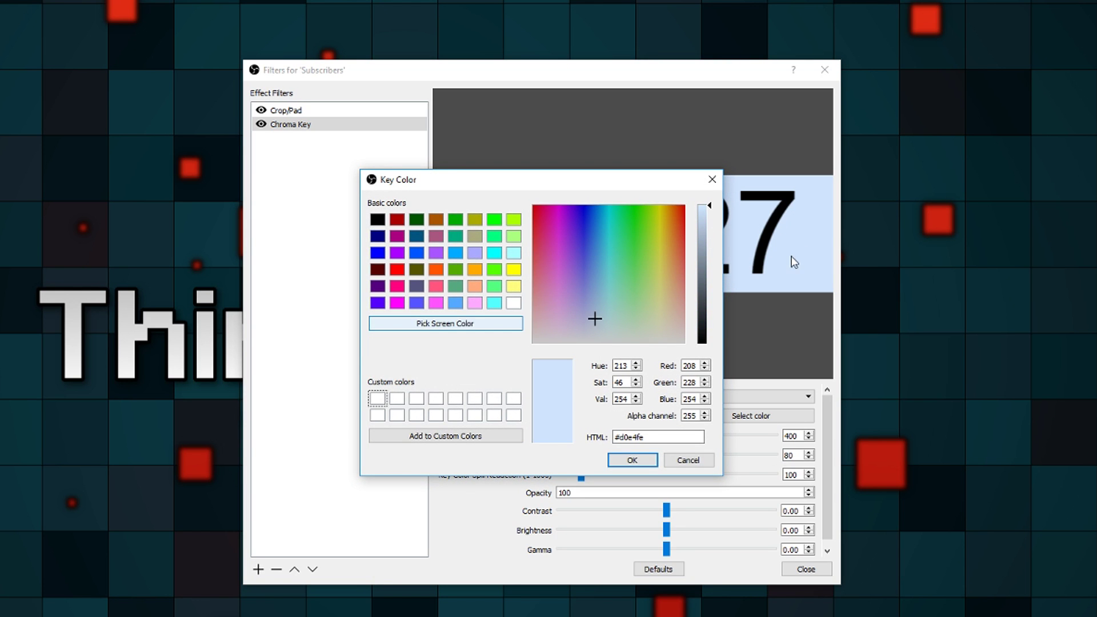
left_click(632, 459)
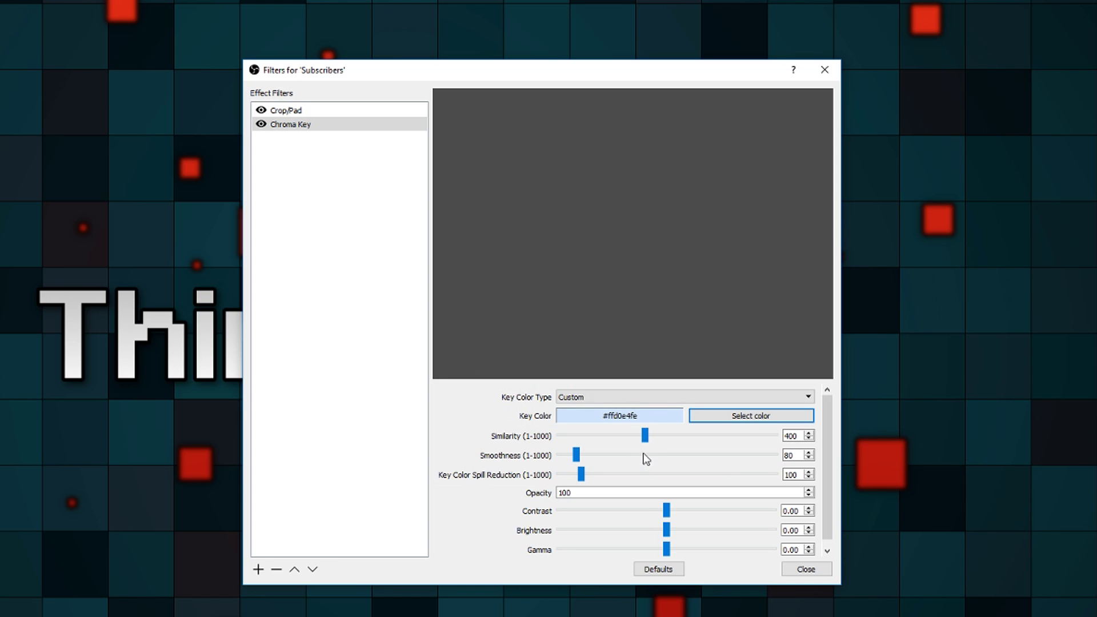
Set the Chroma Key similarity to 1, smoothness to 14 and spill reduction to 1.
left_click_drag(644, 436, 541, 448)
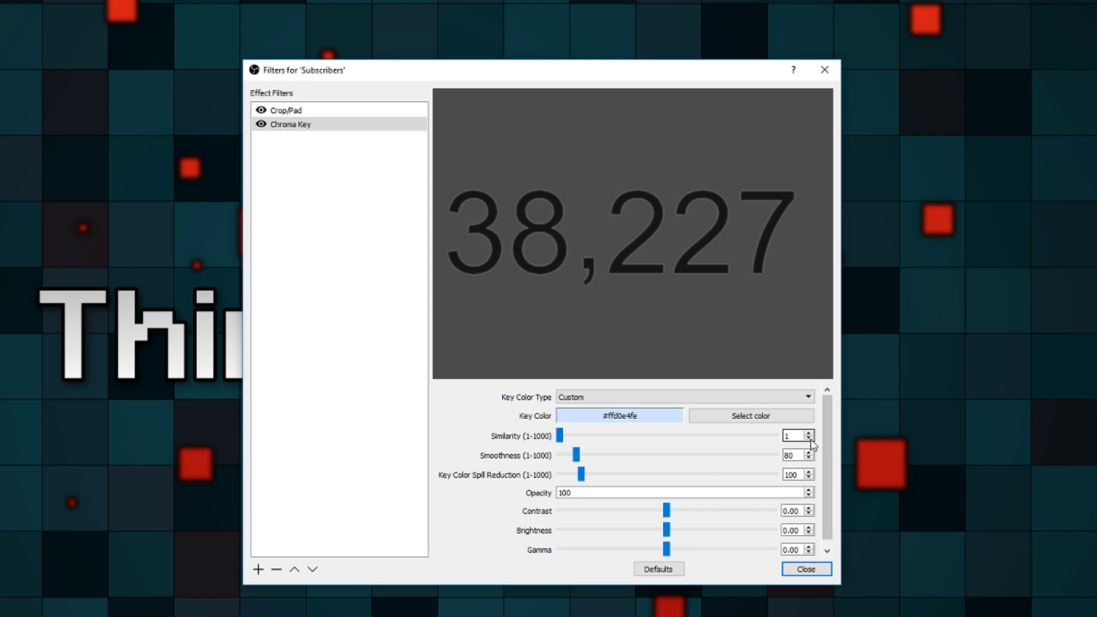
double_click(800, 435)
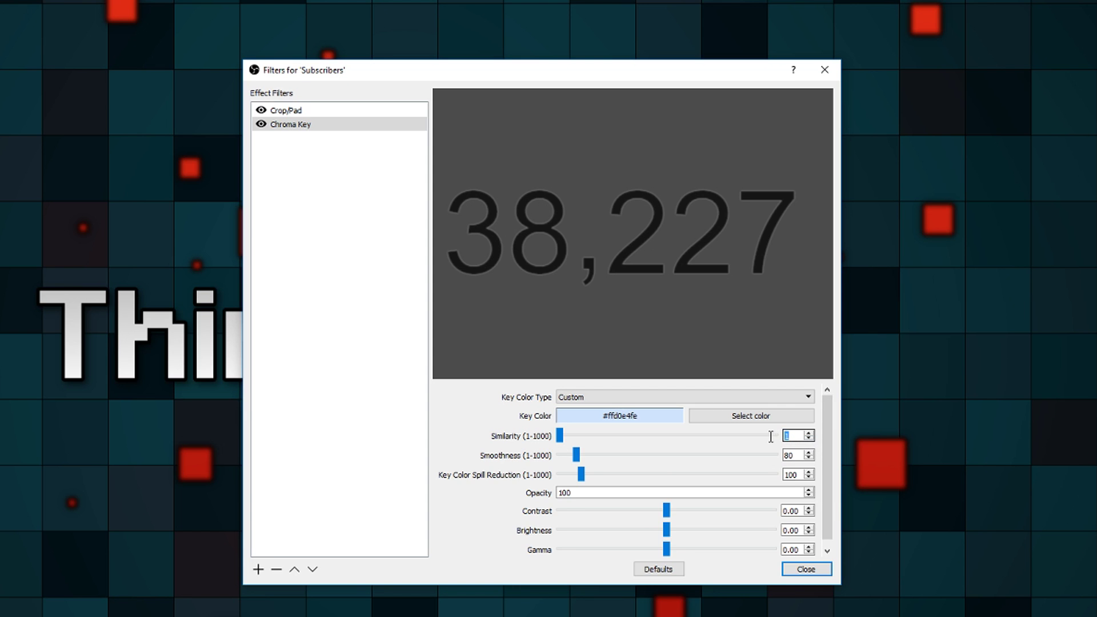
left_click_drag(580, 456, 576, 482)
left_click_drag(497, 479, 498, 481)
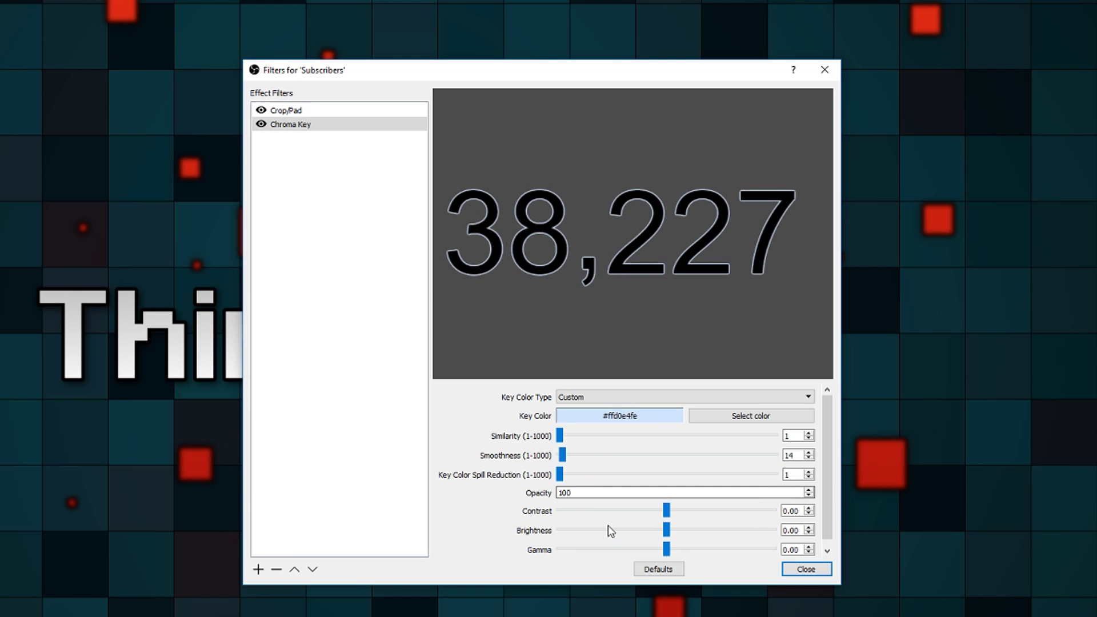
left_click(304, 170)
right_click(301, 164)
mouse_move(313, 169)
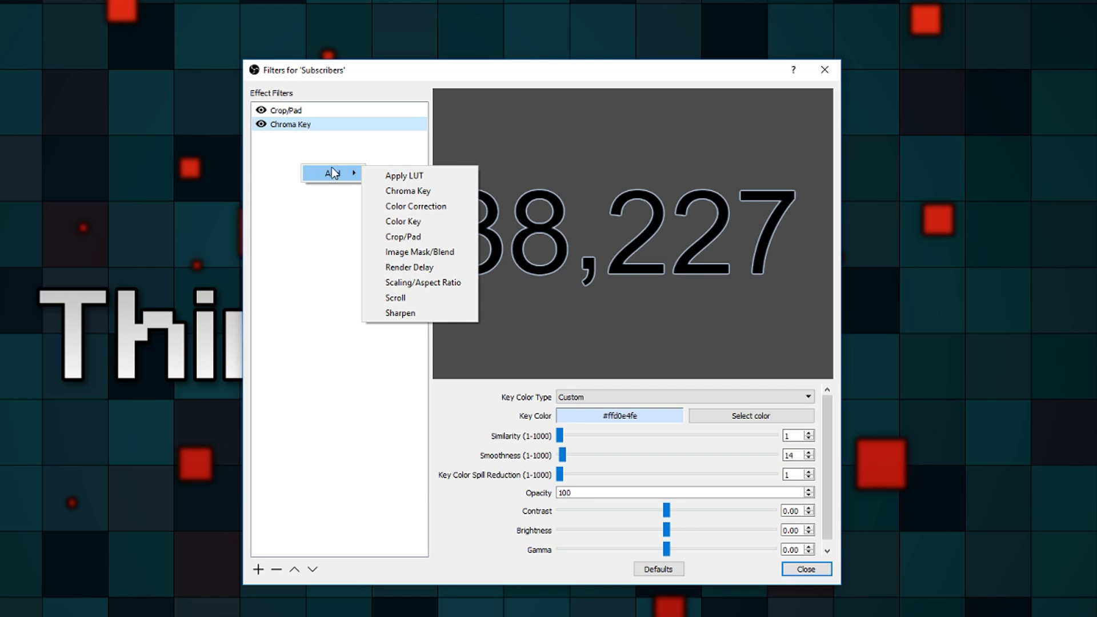
Add Color Correction with gamma -3.00, contrast -2.00, brightness -1.00 and hue shifted -180.
left_click(426, 205)
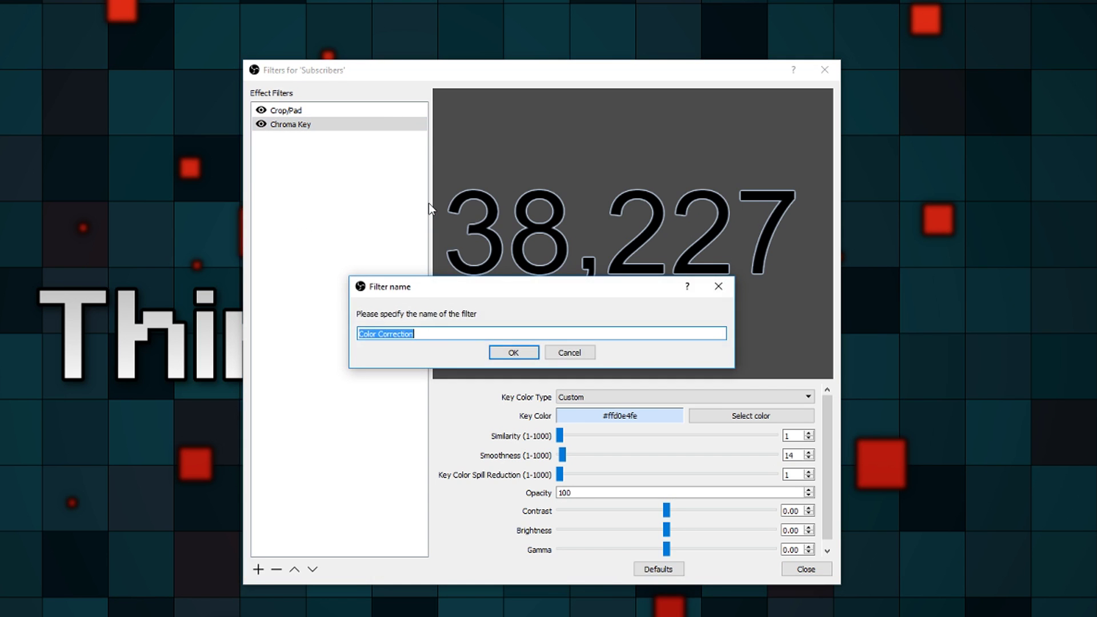
left_click(520, 349)
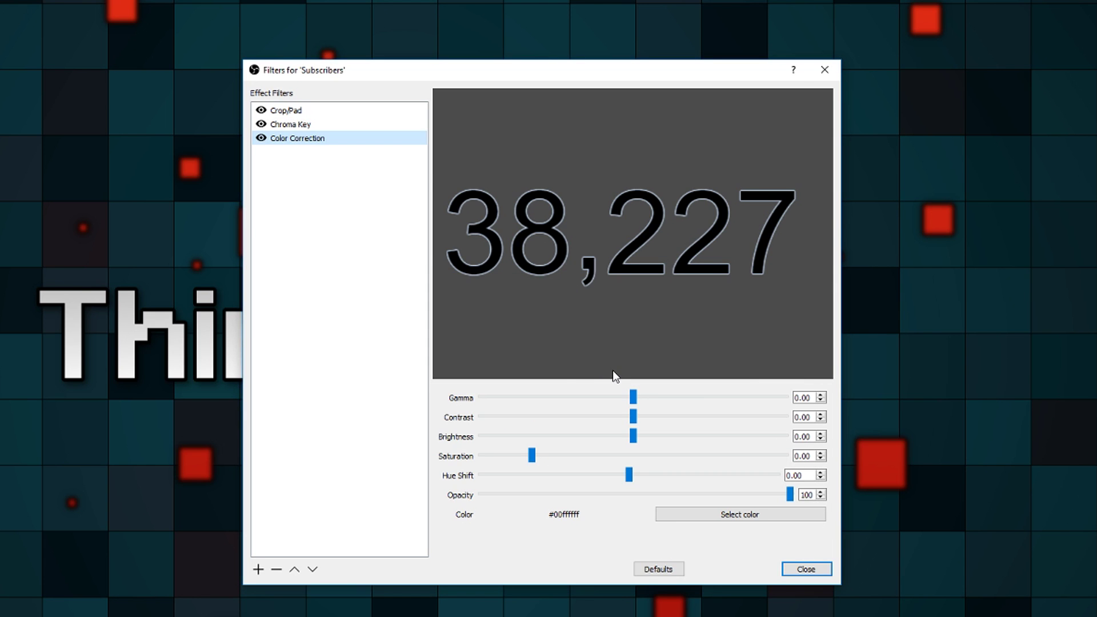
left_click_drag(633, 397, 463, 385)
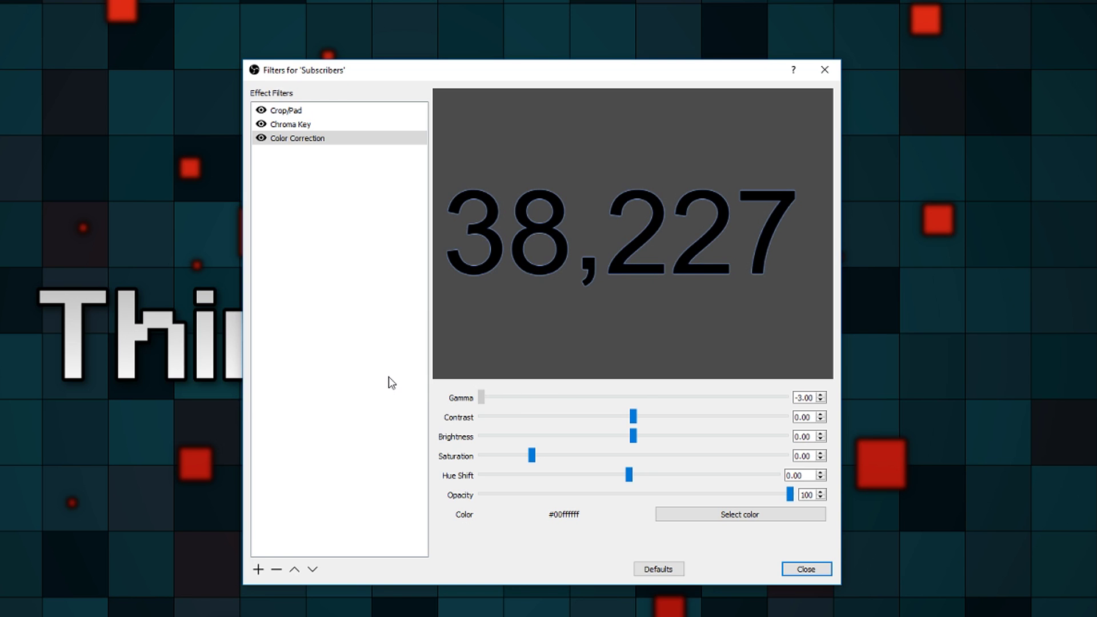
left_click_drag(390, 381, 477, 395)
left_click_drag(634, 416, 448, 423)
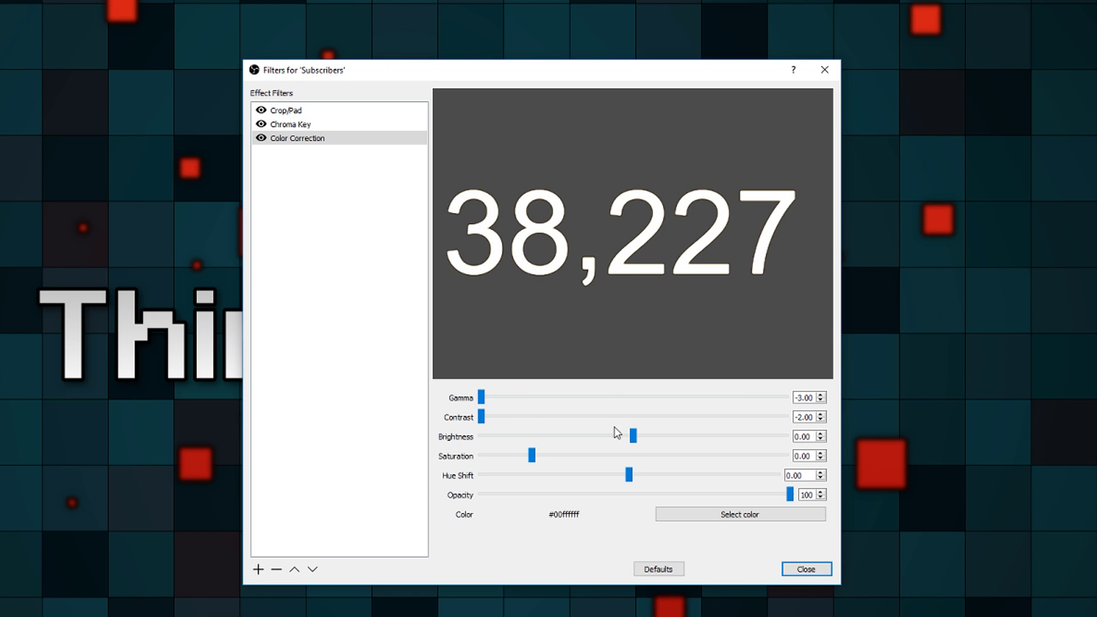
left_click_drag(632, 434, 392, 429)
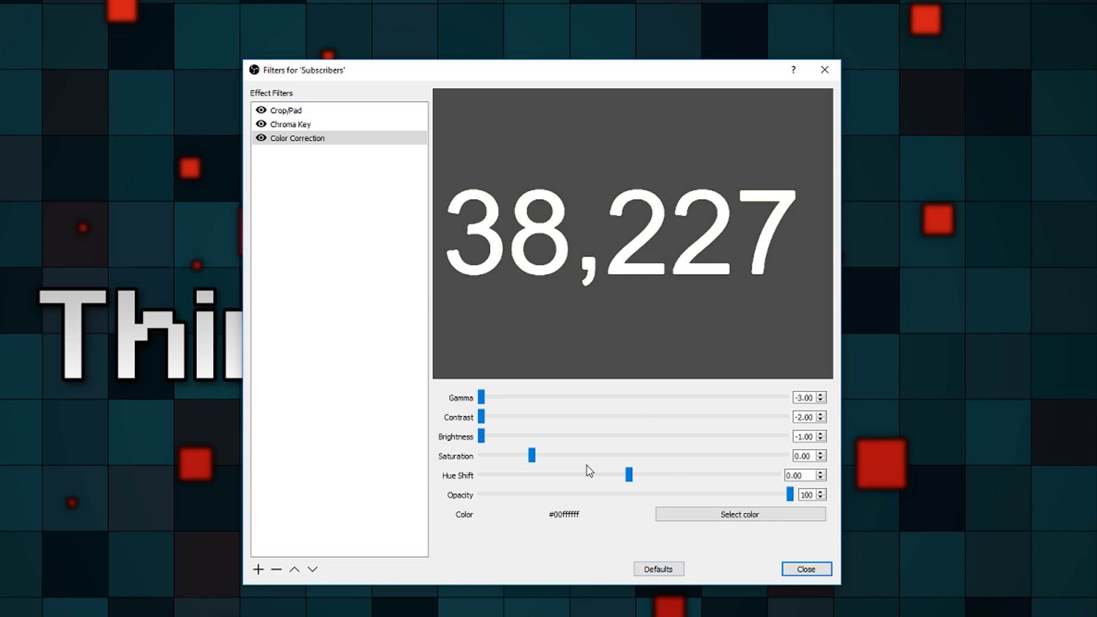
left_click_drag(628, 475, 511, 474)
left_click_drag(789, 495, 823, 496)
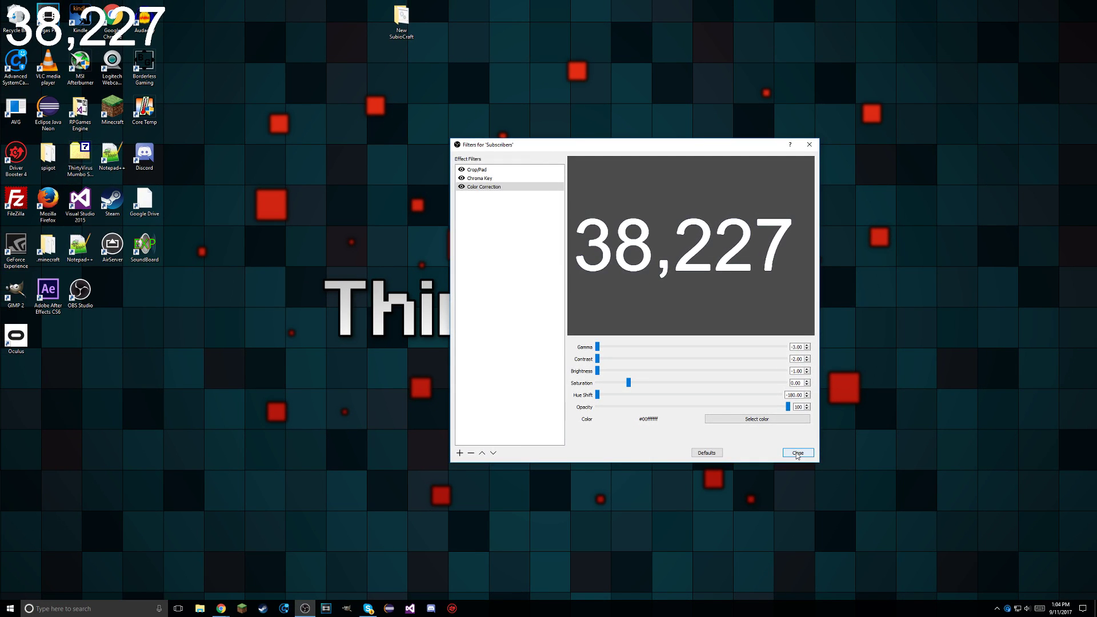
Close the Filters dialog, lower the count in the scene, and make the Webcam source visible.
left_click(798, 463)
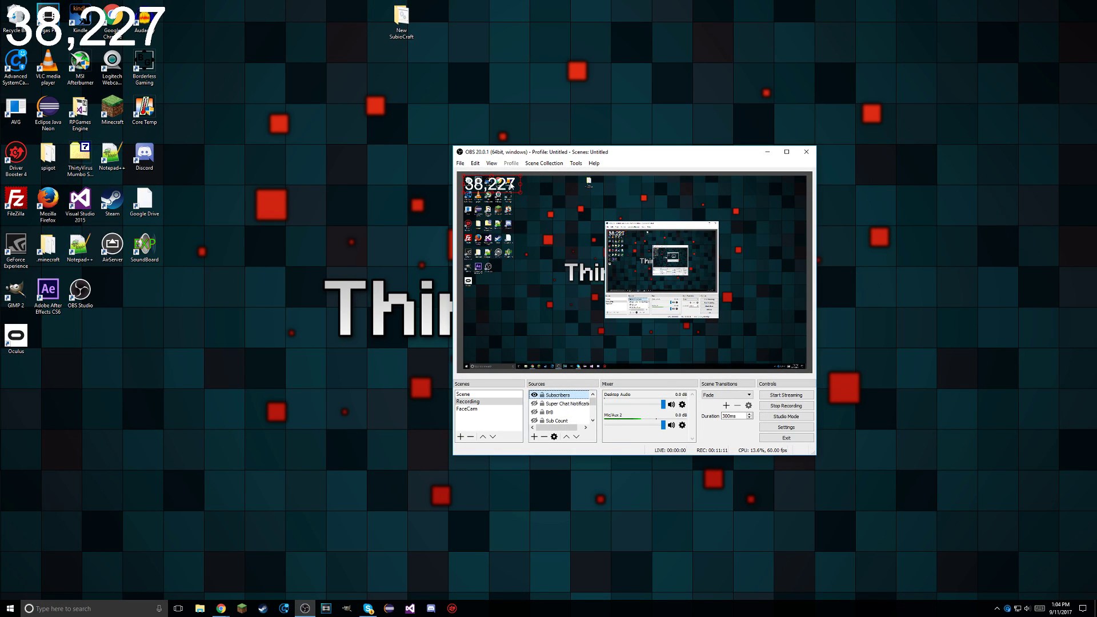
left_click_drag(513, 183, 546, 318)
left_click(528, 298)
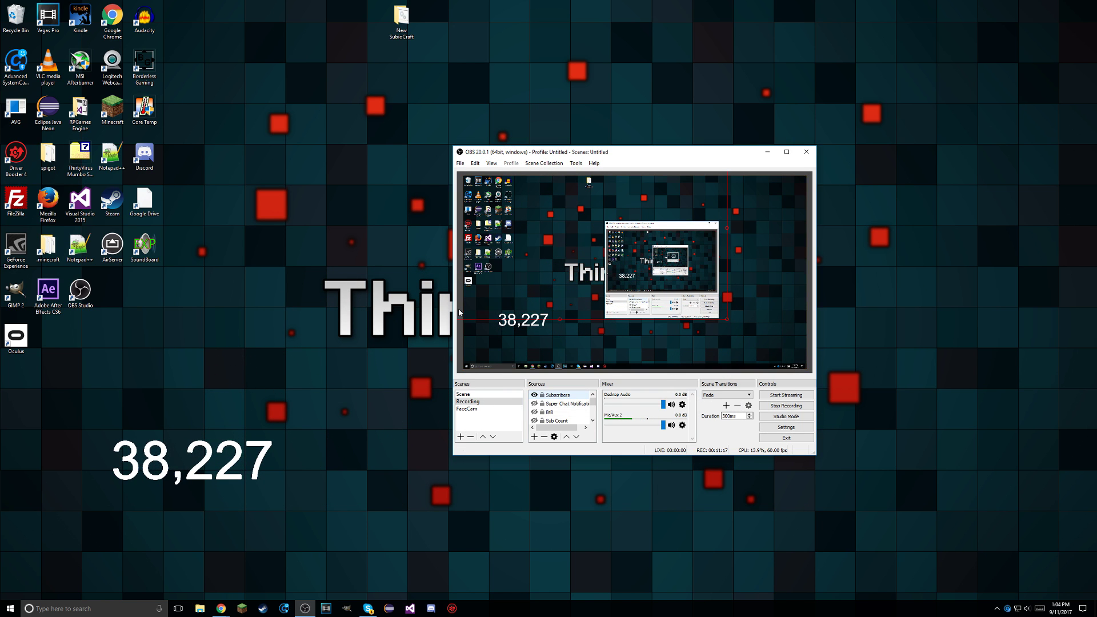
left_click(530, 413)
scroll(530, 416, "down", 1)
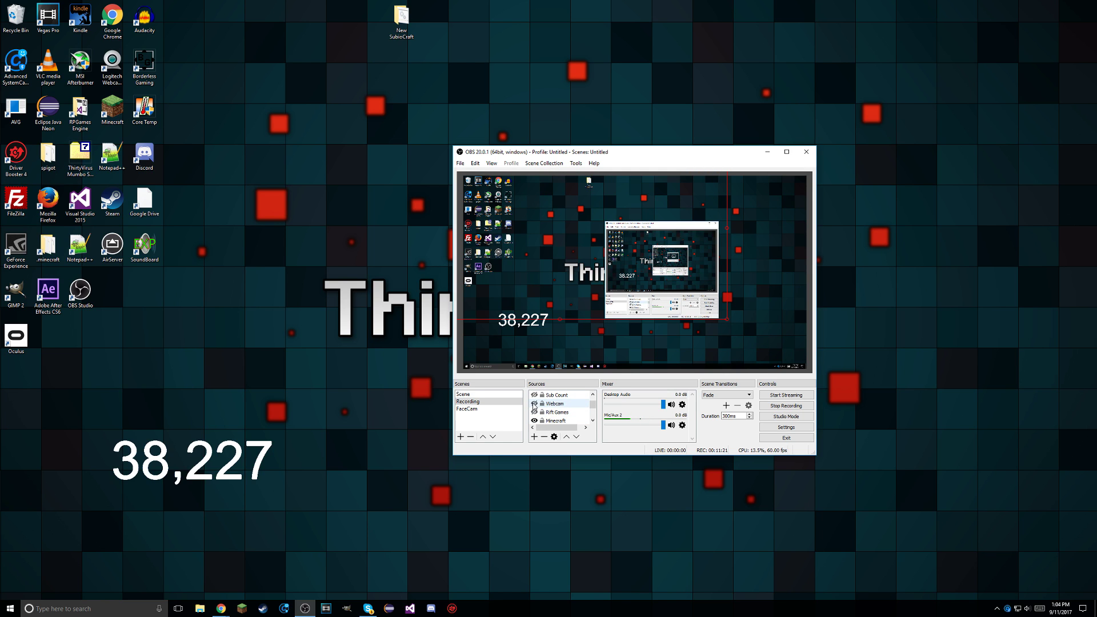
left_click(534, 403)
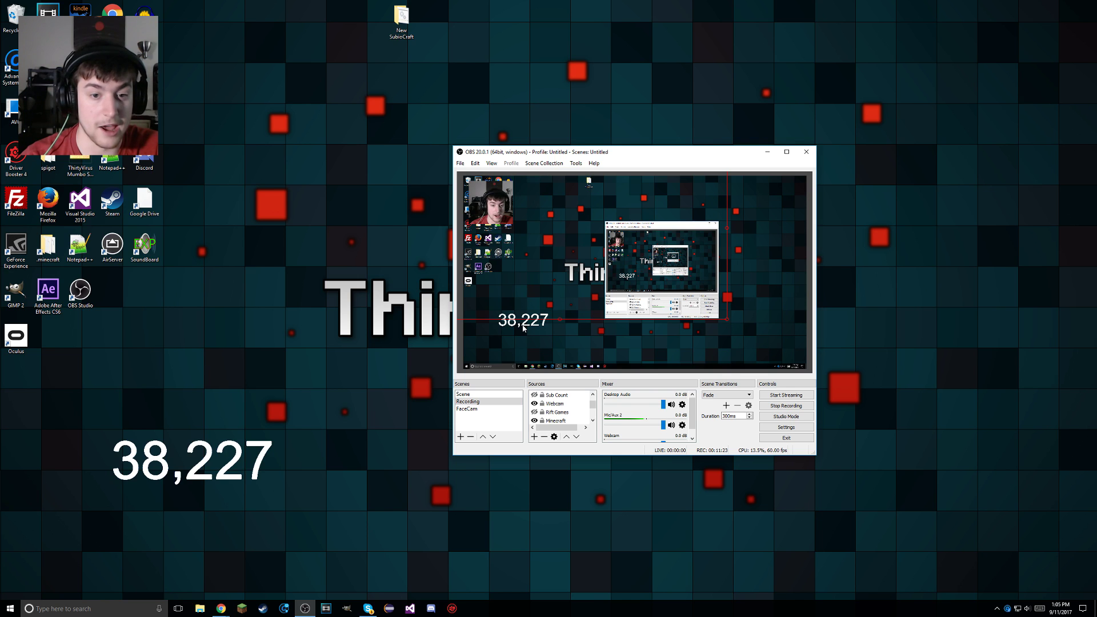
Move and enlarge the count to span the scene, then move the OBS window off-screen.
left_click(524, 323)
left_click_drag(523, 327, 553, 250)
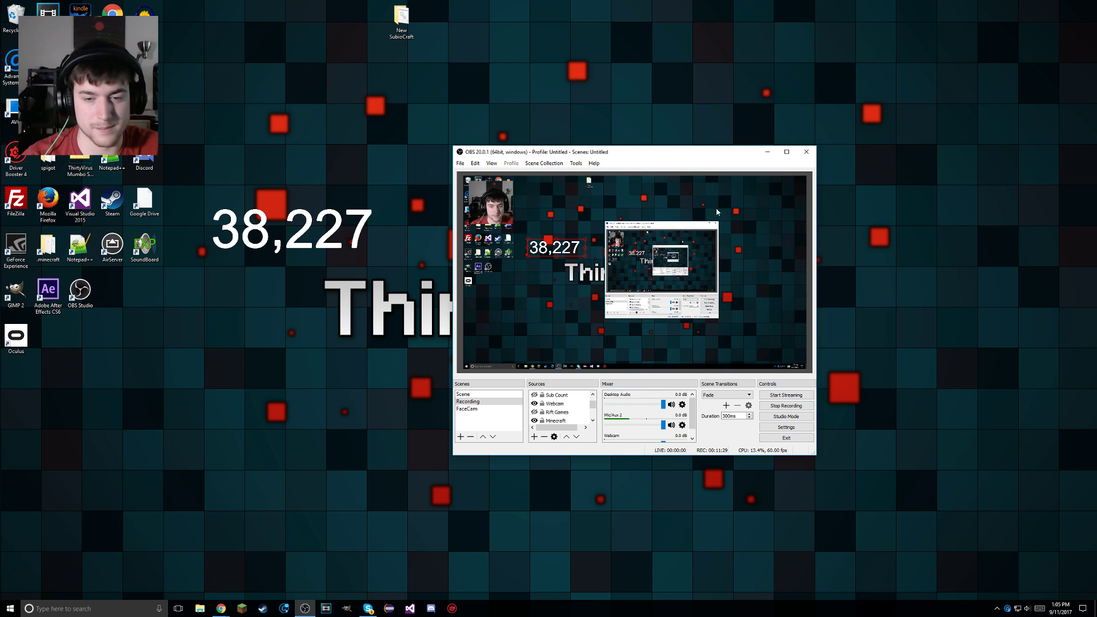
left_click_drag(585, 260, 658, 322)
left_click_drag(612, 286, 569, 266)
left_click_drag(627, 156, 1096, 205)
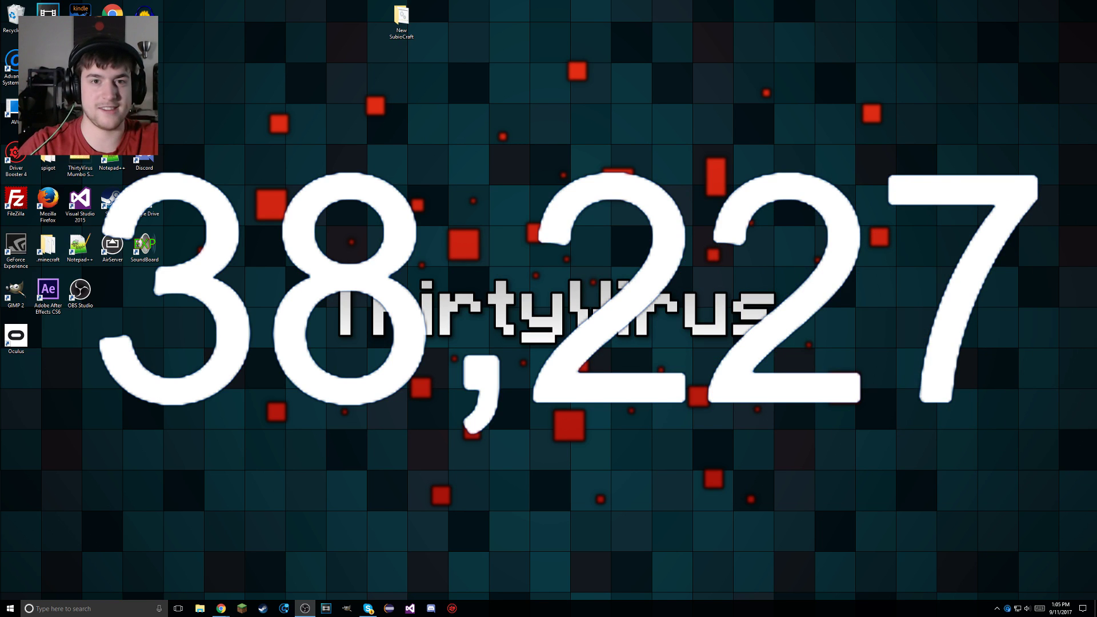